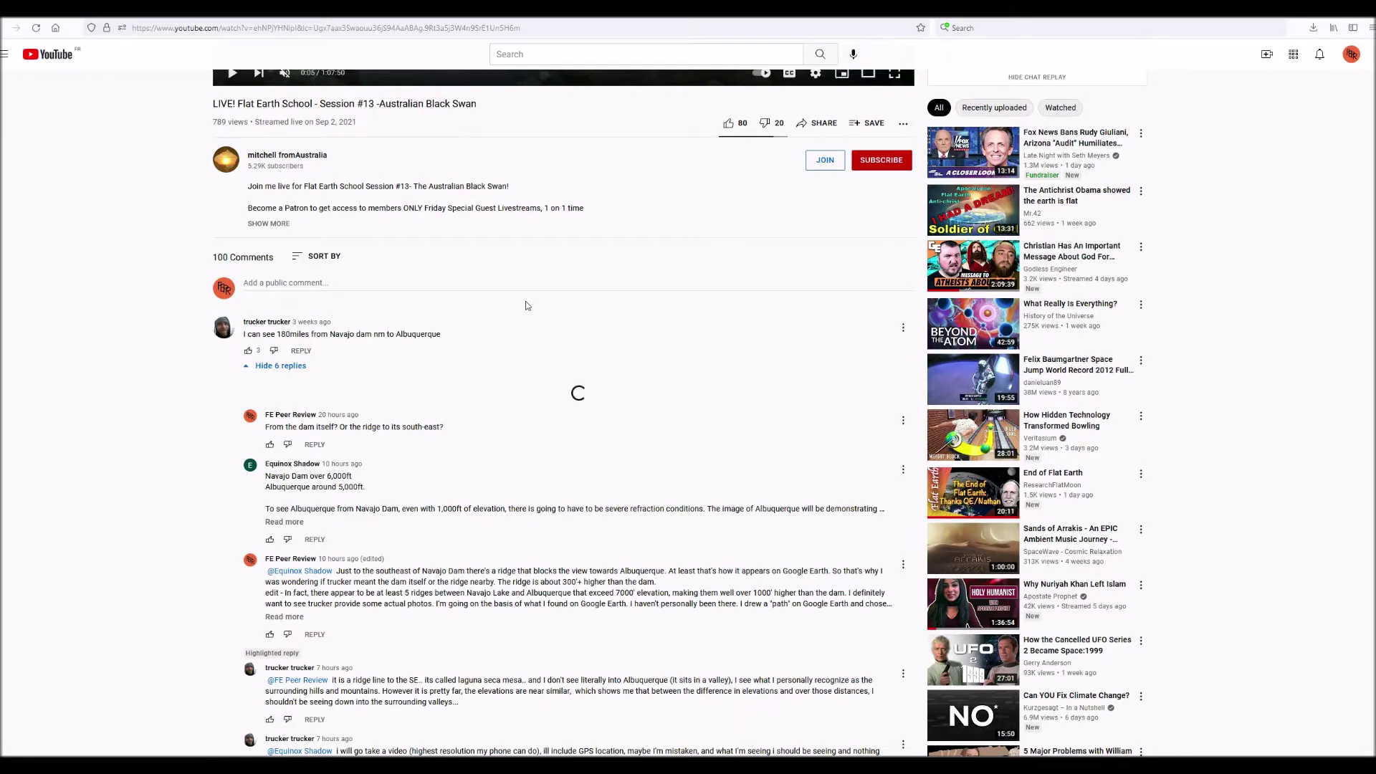
# Read the comment about seeing Albuquerque 180 miles from Navajo Dam and the replies below it
pyautogui.scroll(5, 527, 306)
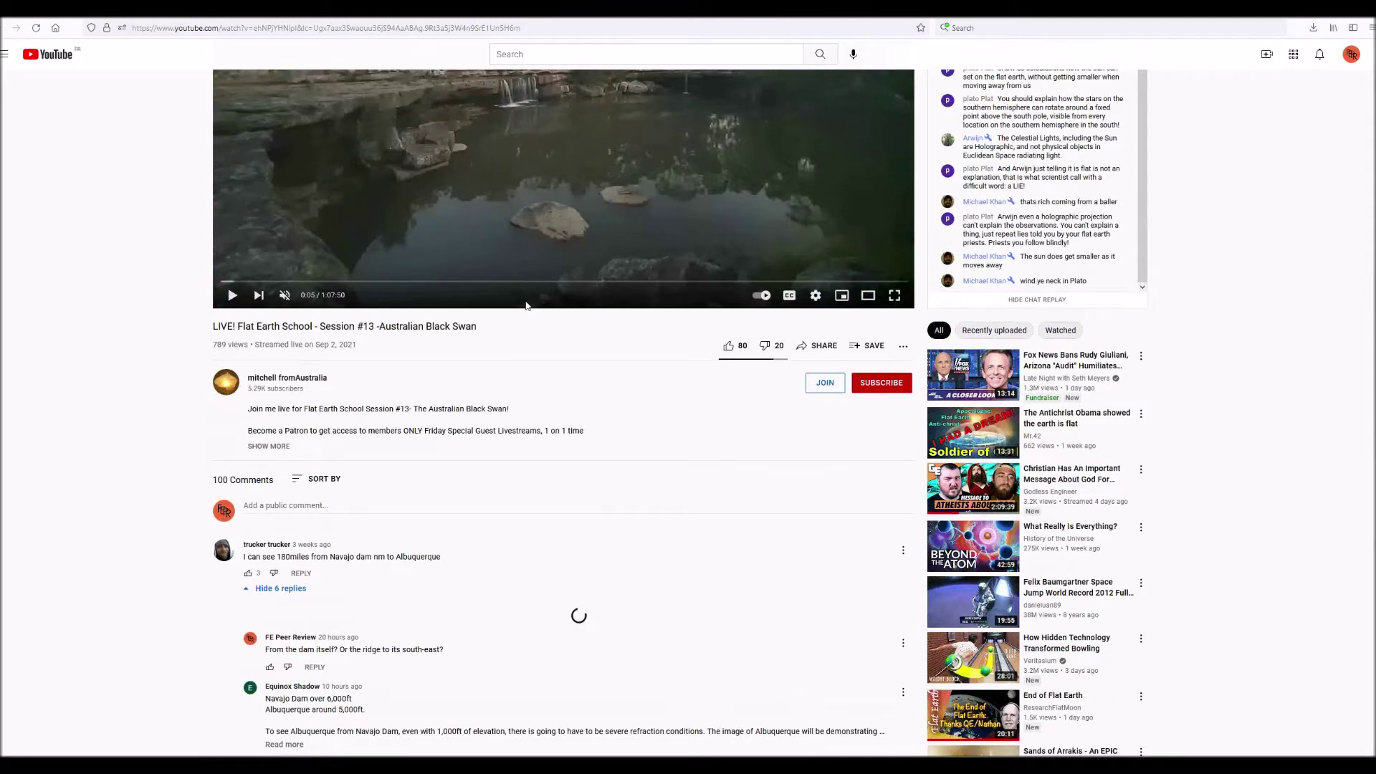
pyautogui.scroll(-6, 527, 306)
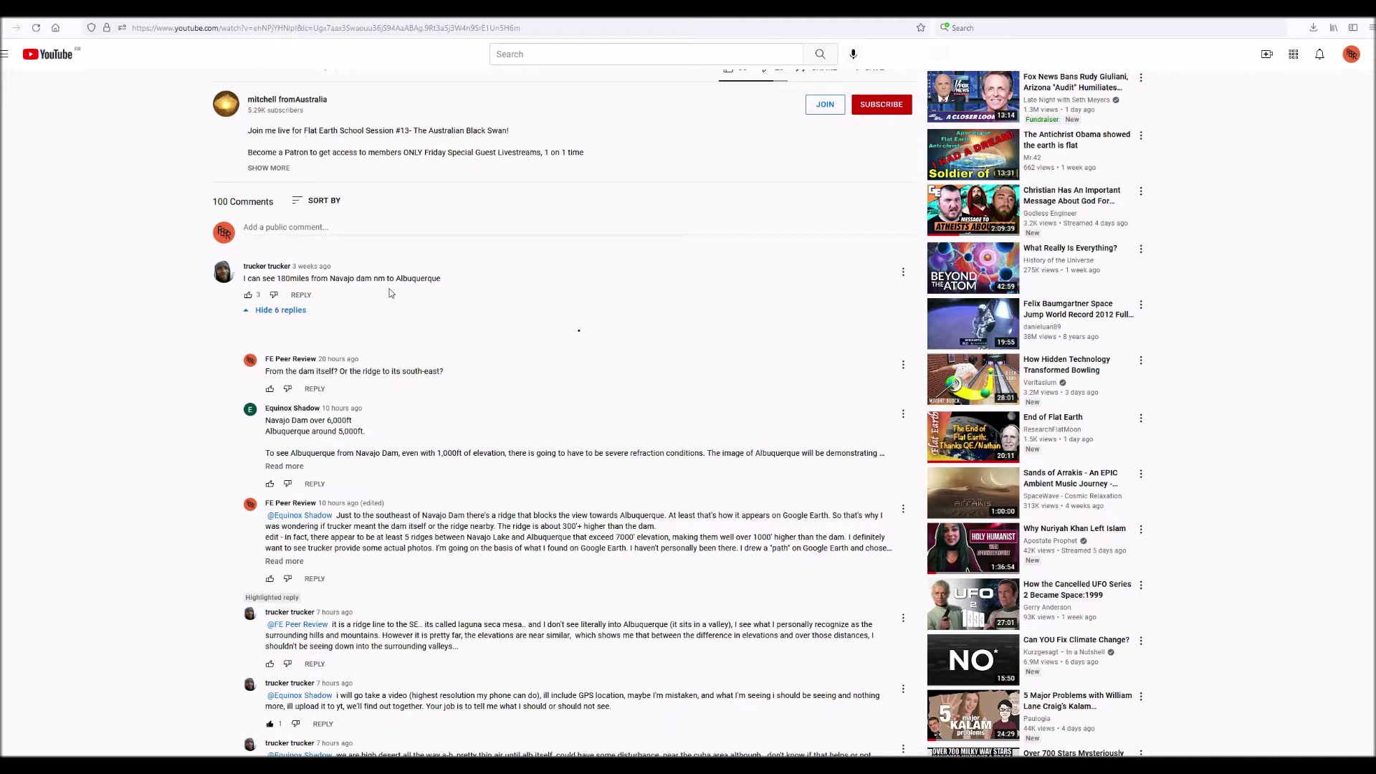
pyautogui.scroll(-2, 390, 293)
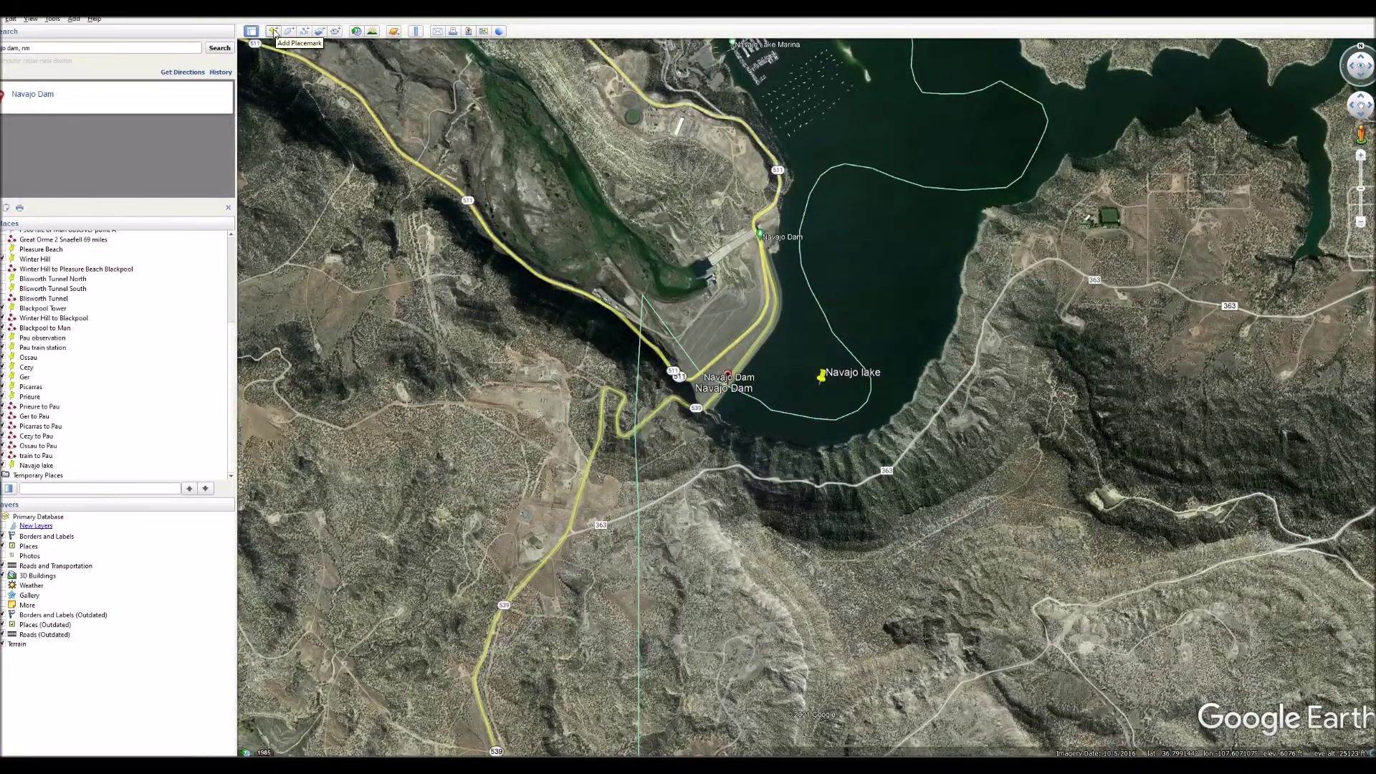
# Switch to Google Earth and add a placemark named Albuquerque in the middle of that city
pyautogui.click(273, 32)
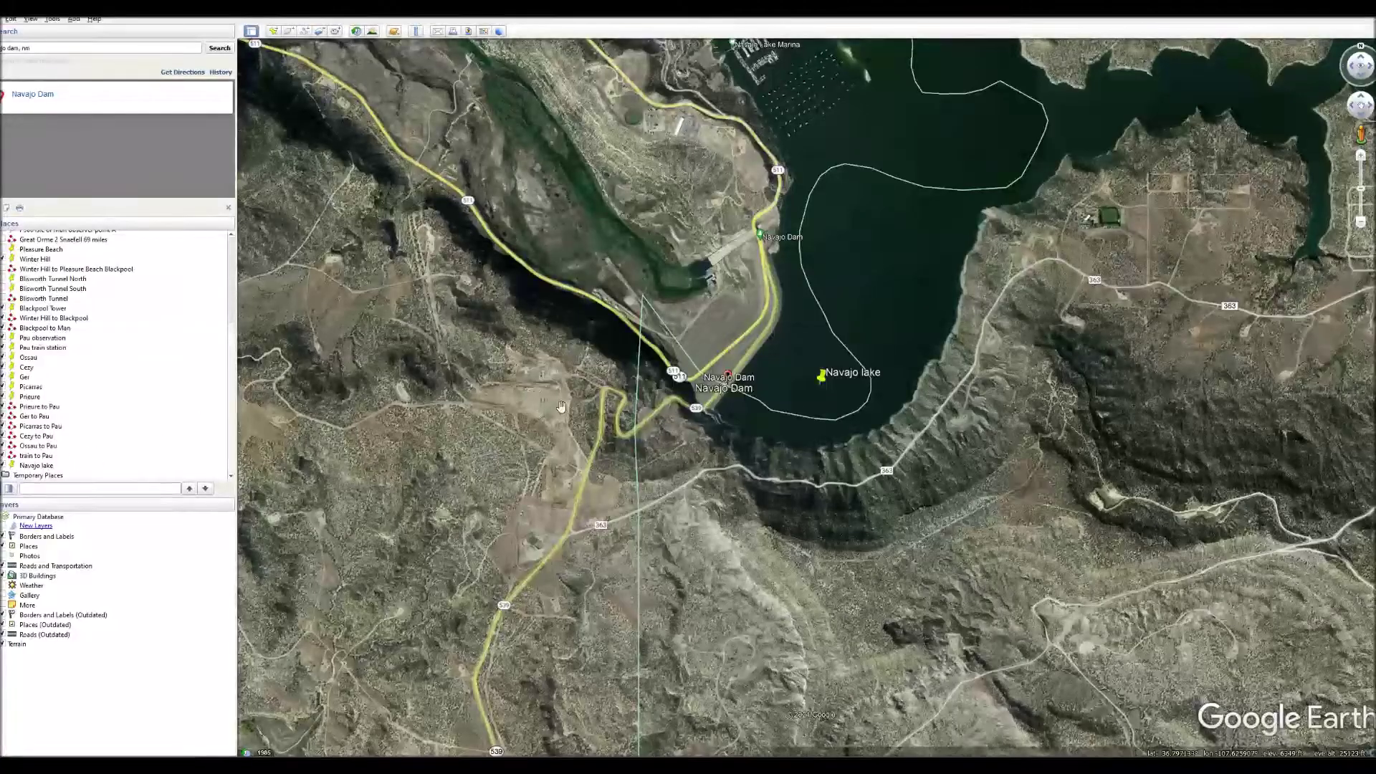
pyautogui.scroll(-2, 498, 388)
pyautogui.scroll(-4, 566, 340)
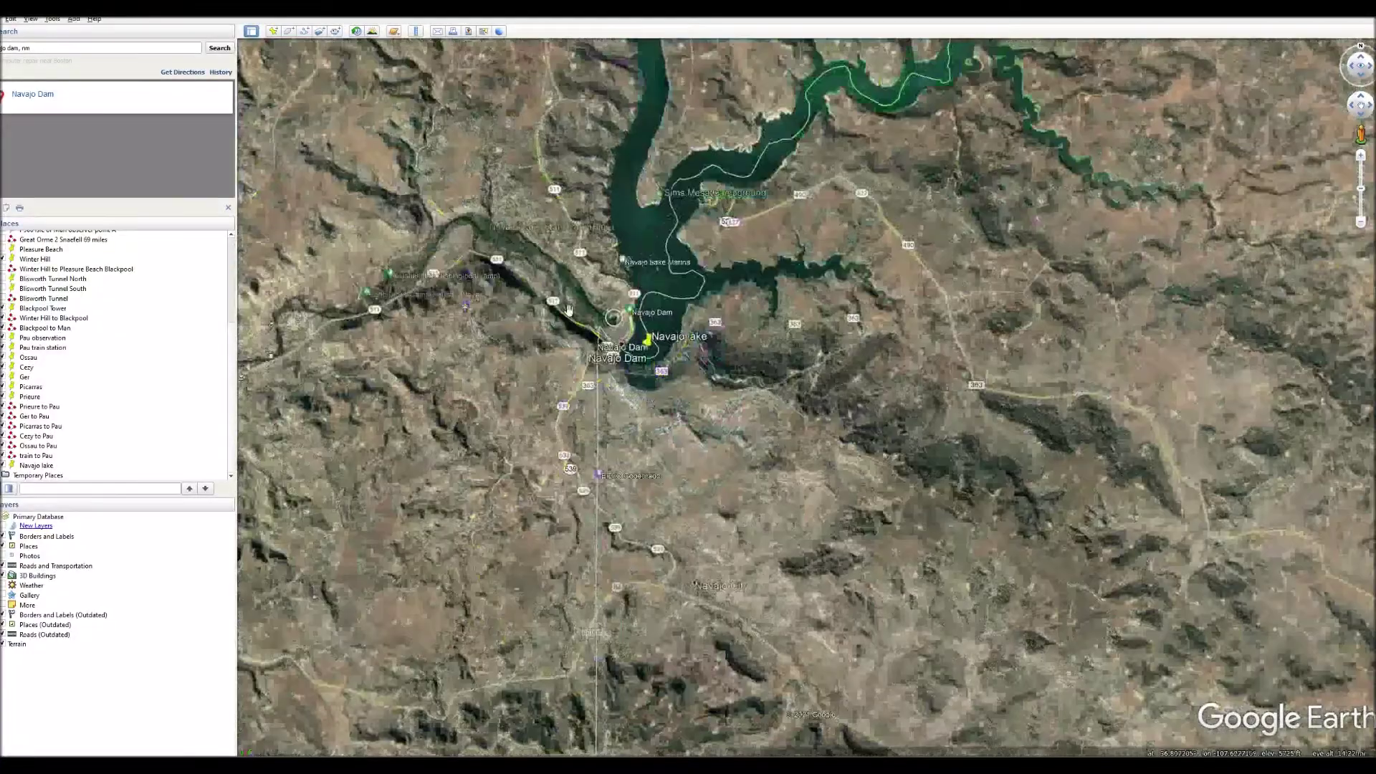
pyautogui.scroll(-4, 529, 280)
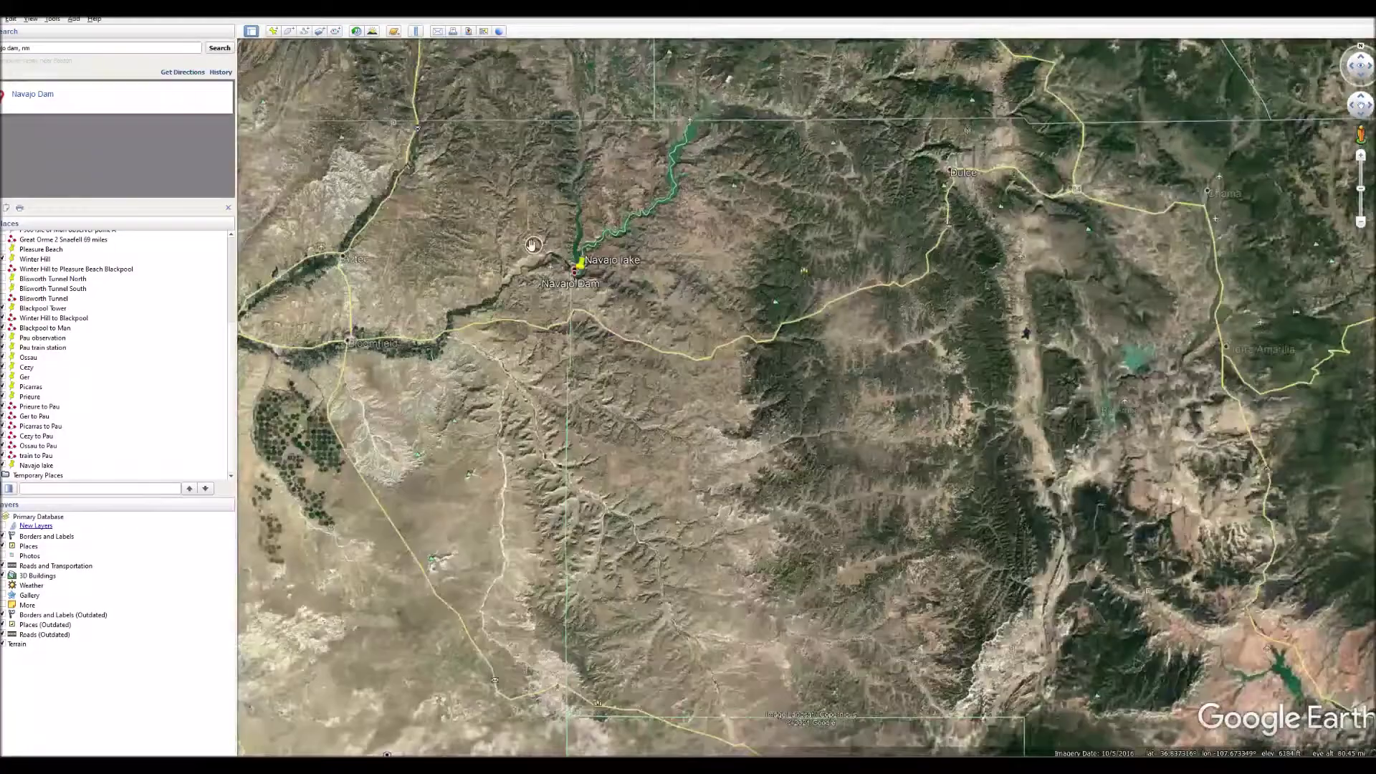
pyautogui.scroll(-4, 531, 244)
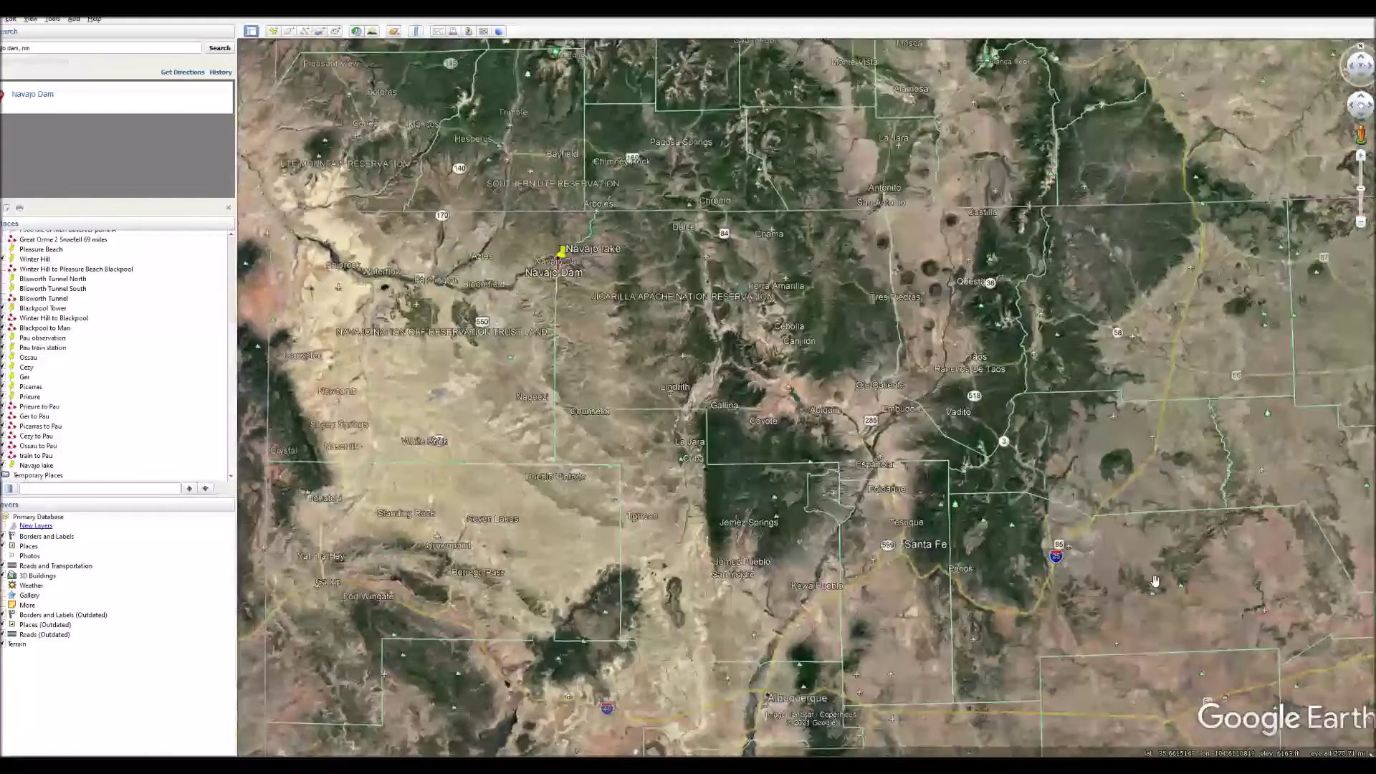
pyautogui.moveTo(758, 674); pyautogui.dragTo(686, 466)
pyautogui.scroll(4, 686, 466)
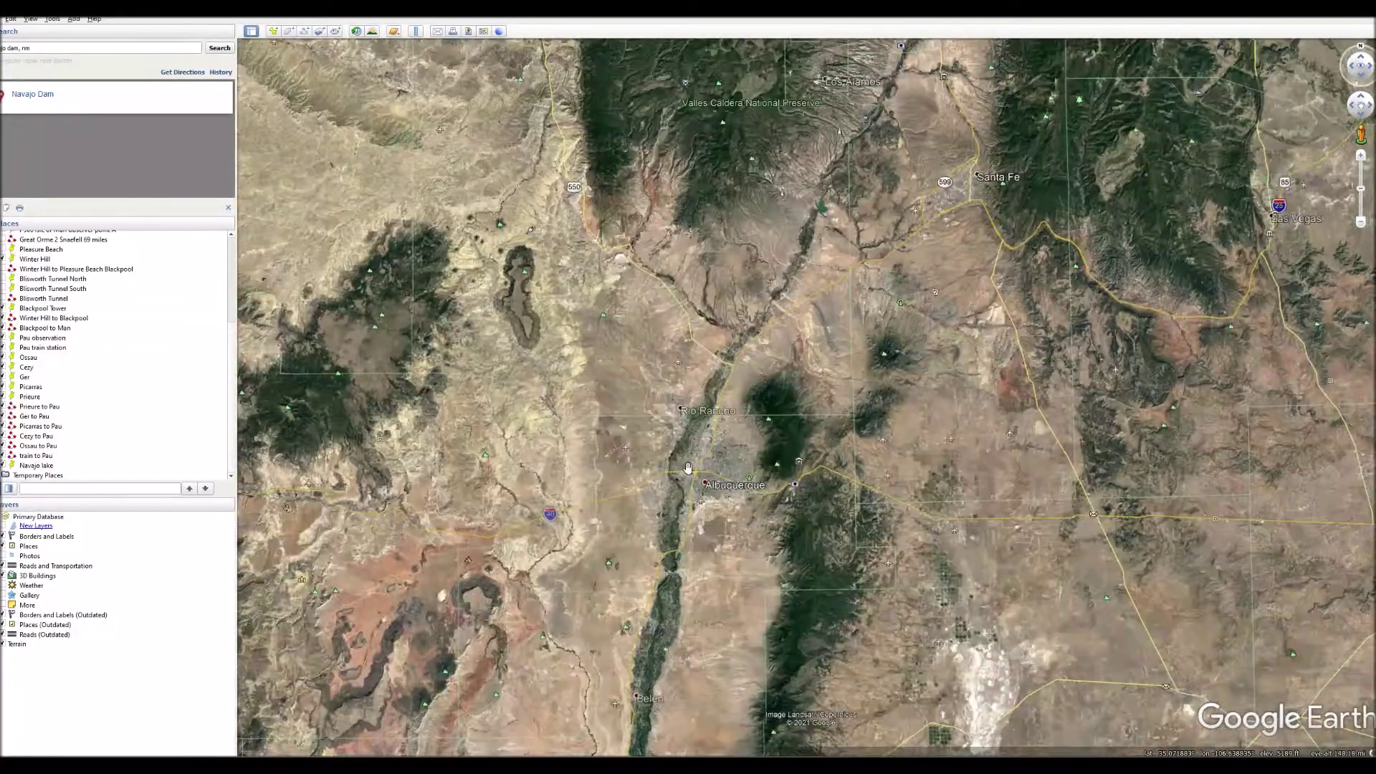
pyautogui.scroll(3, 686, 466)
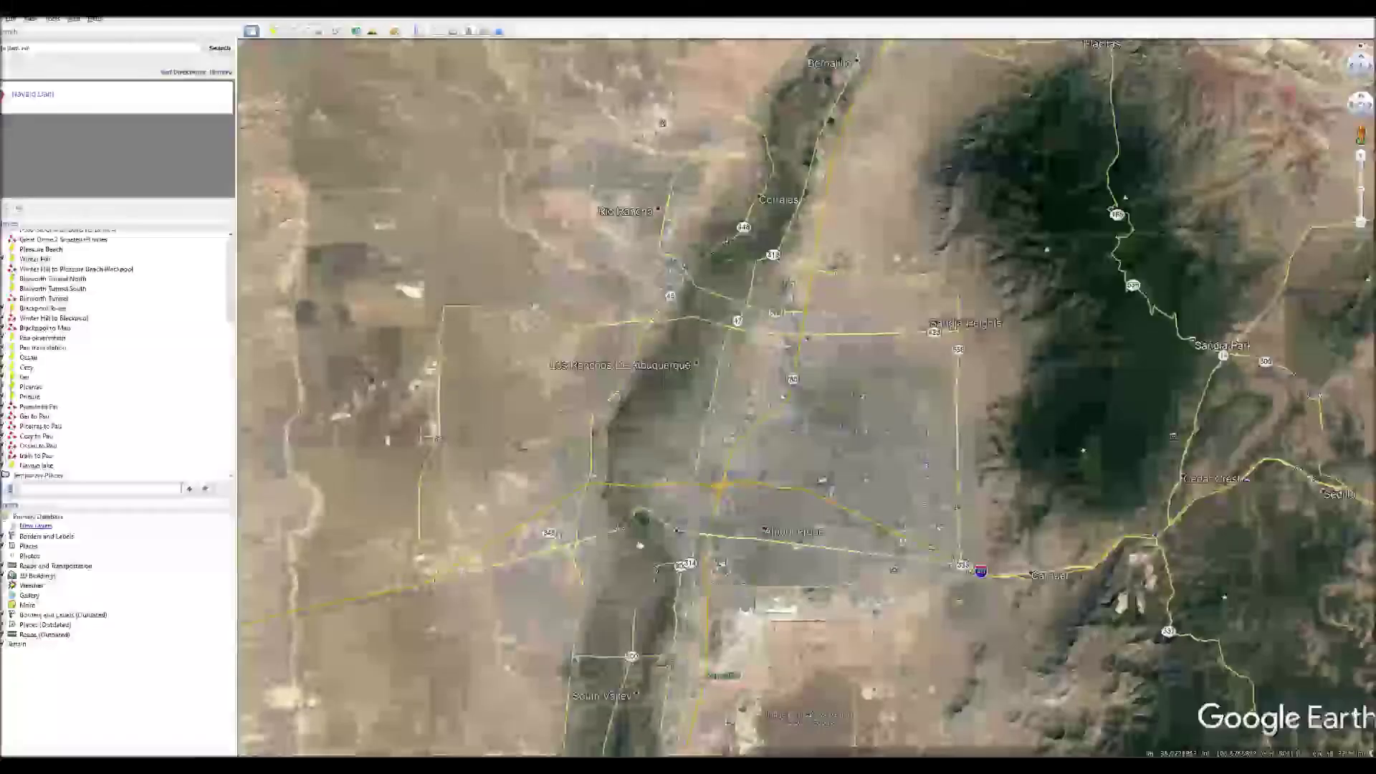
pyautogui.moveTo(640, 545); pyautogui.dragTo(736, 403)
pyautogui.scroll(2, 736, 404)
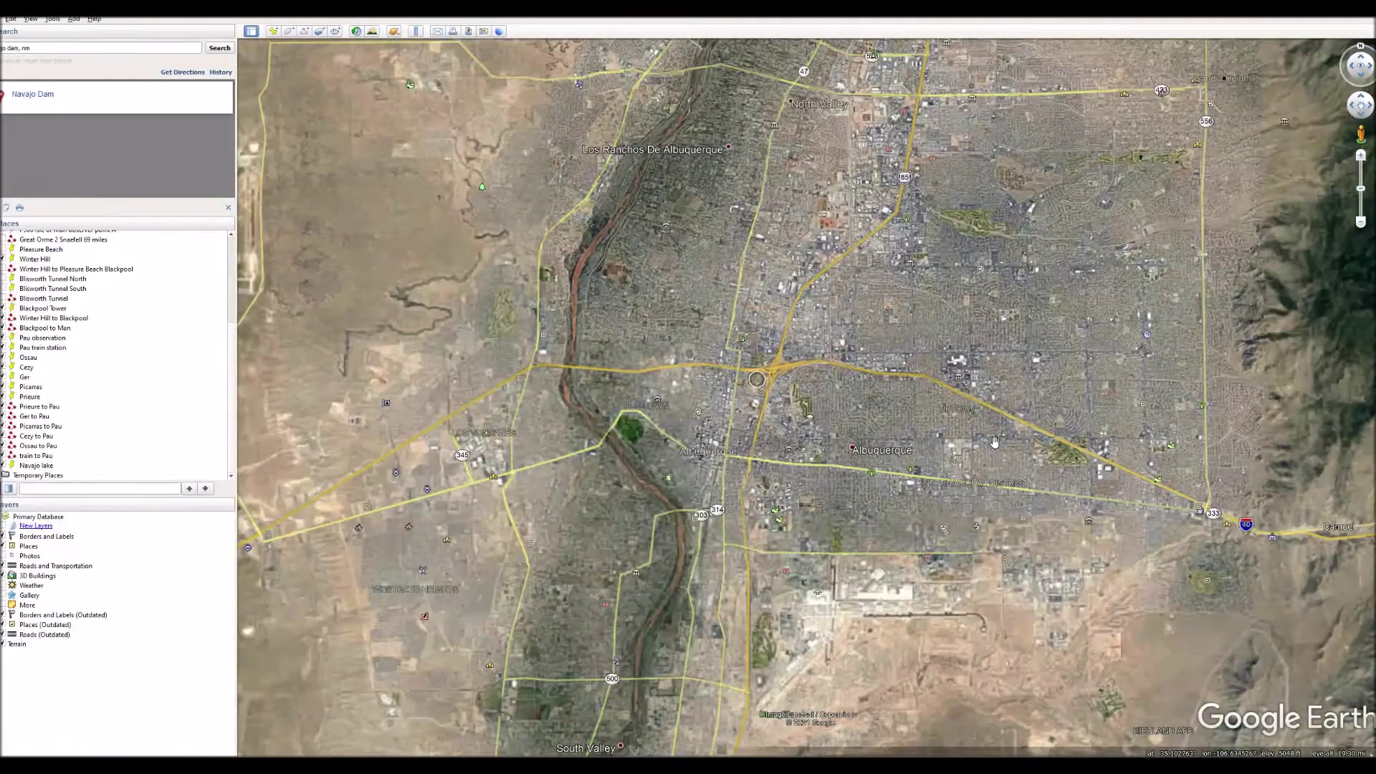
pyautogui.click(273, 33)
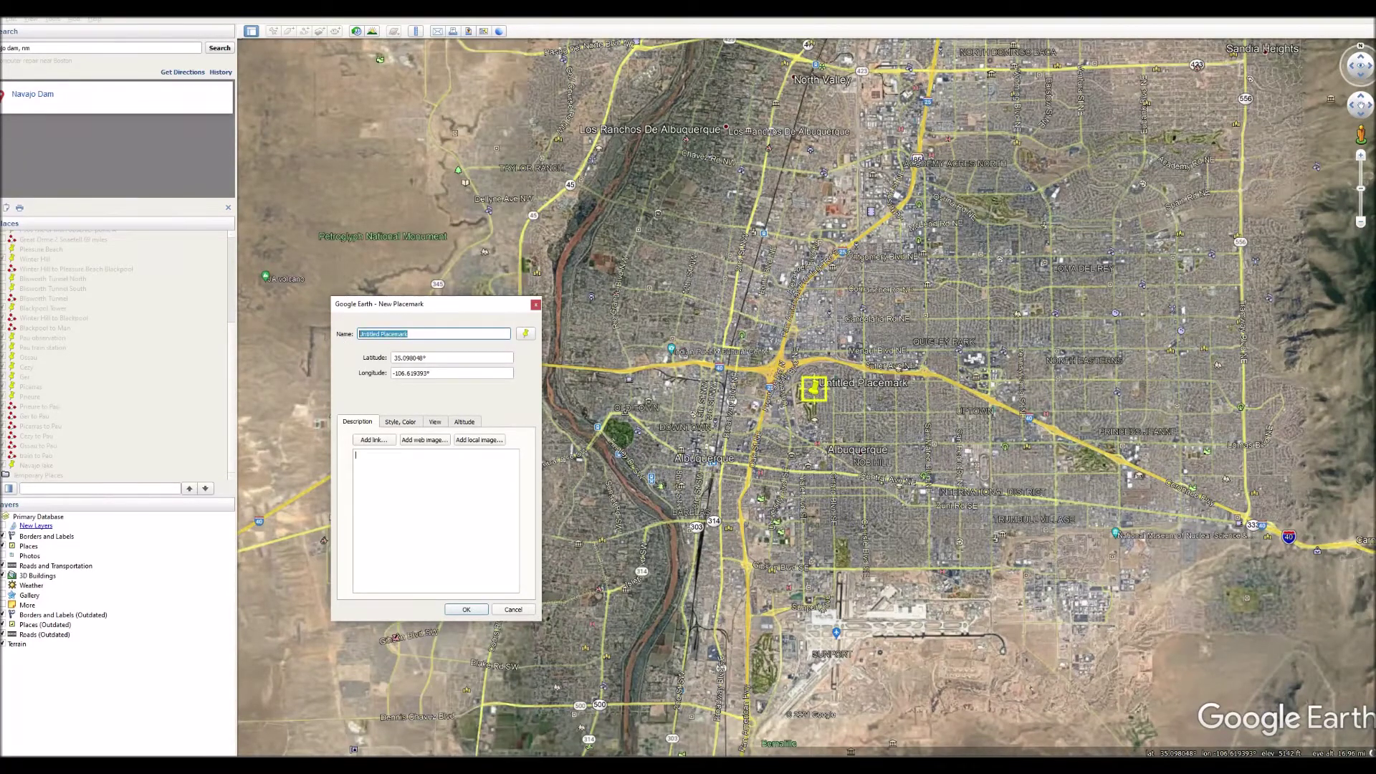
pyautogui.write('Albu')
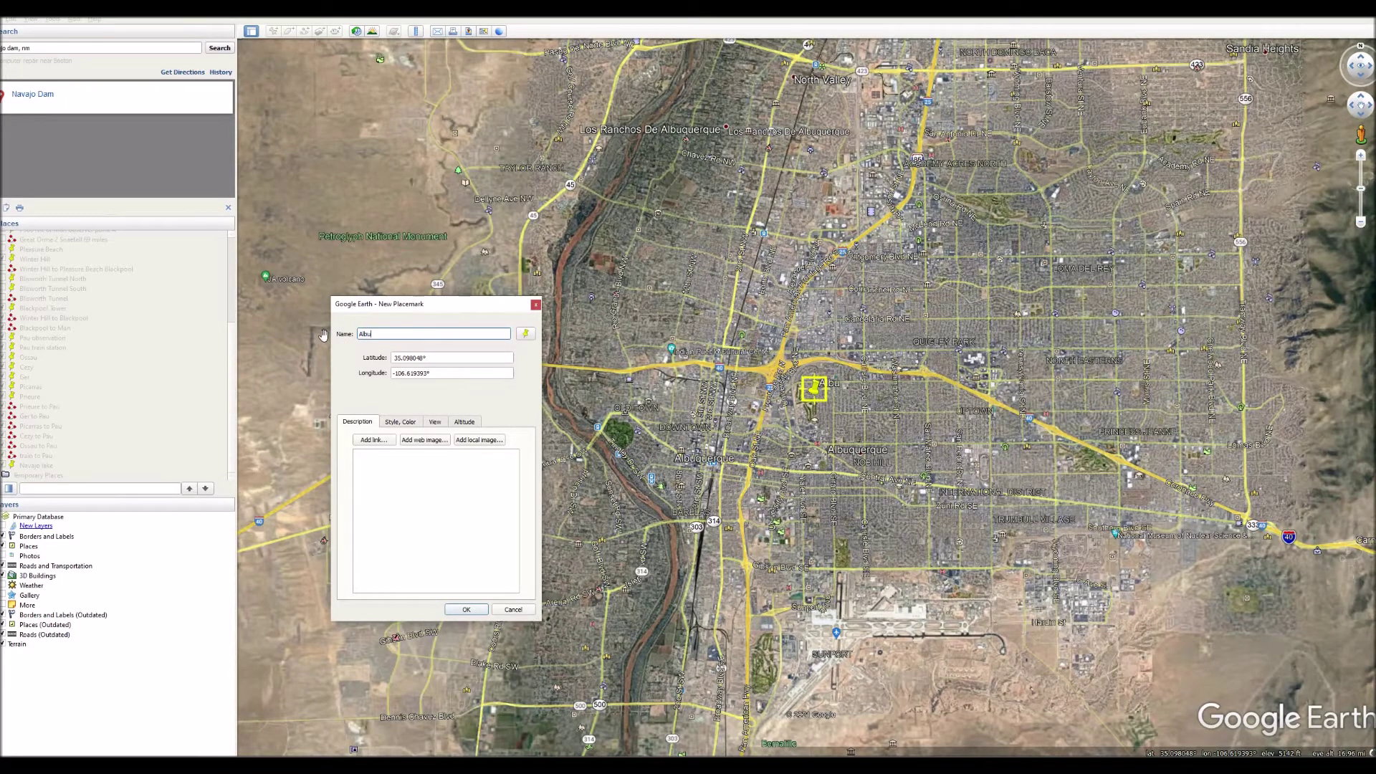
pyautogui.write('querque')
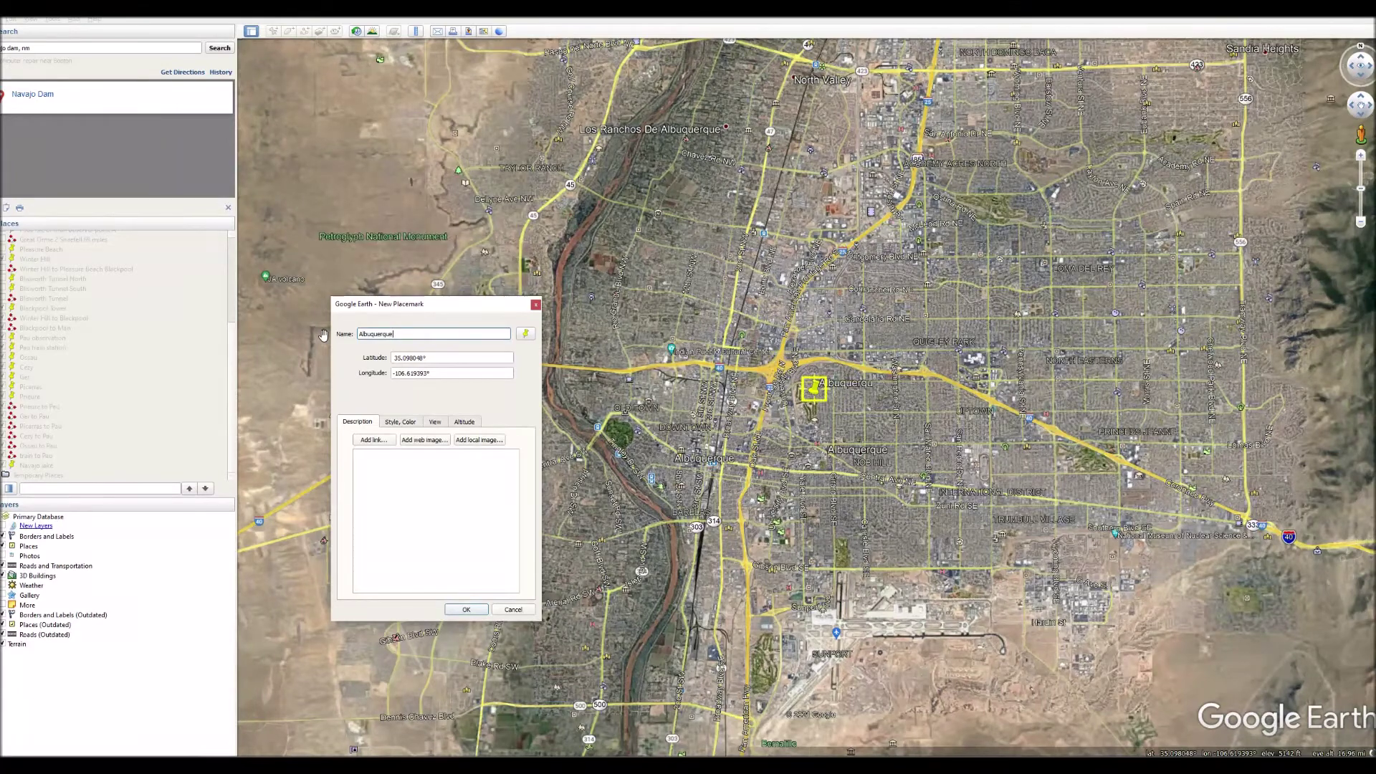
pyautogui.click(401, 501)
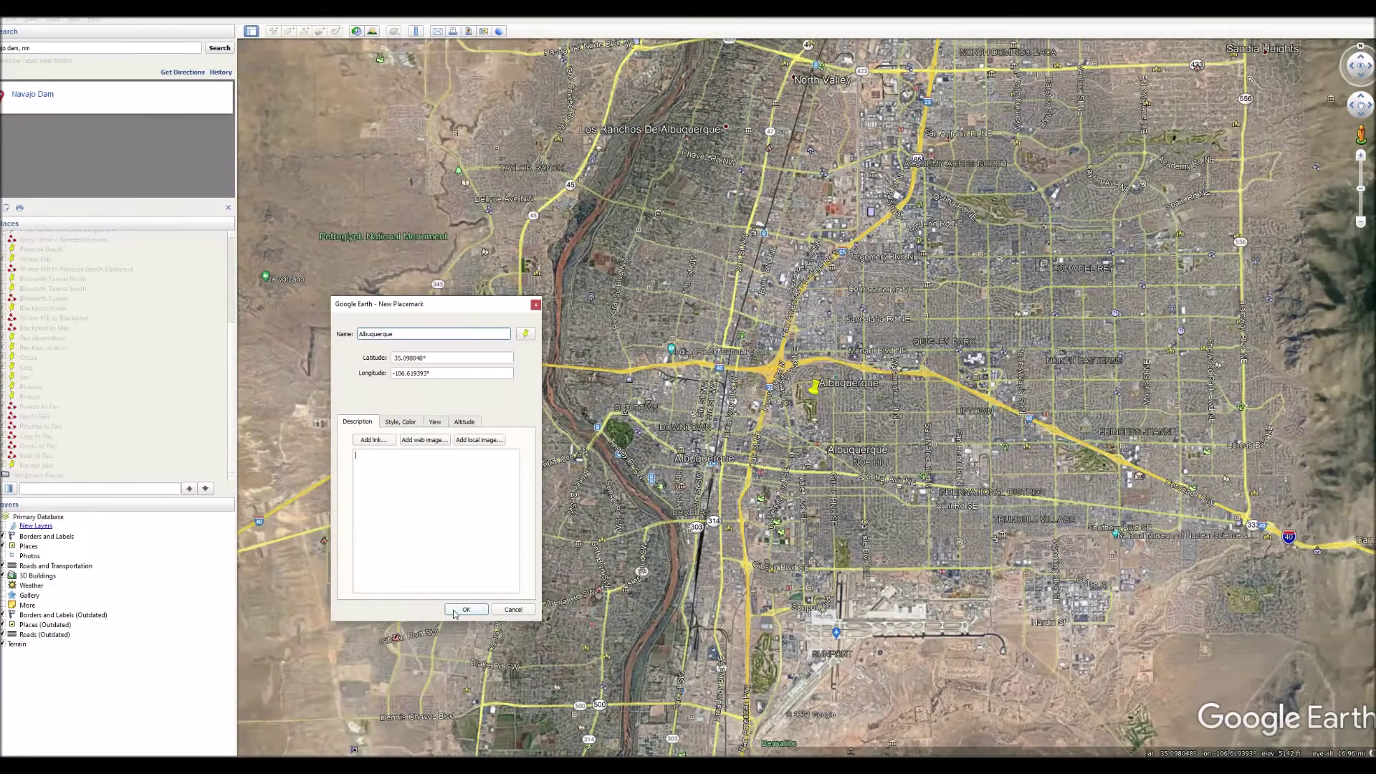
pyautogui.click(454, 611)
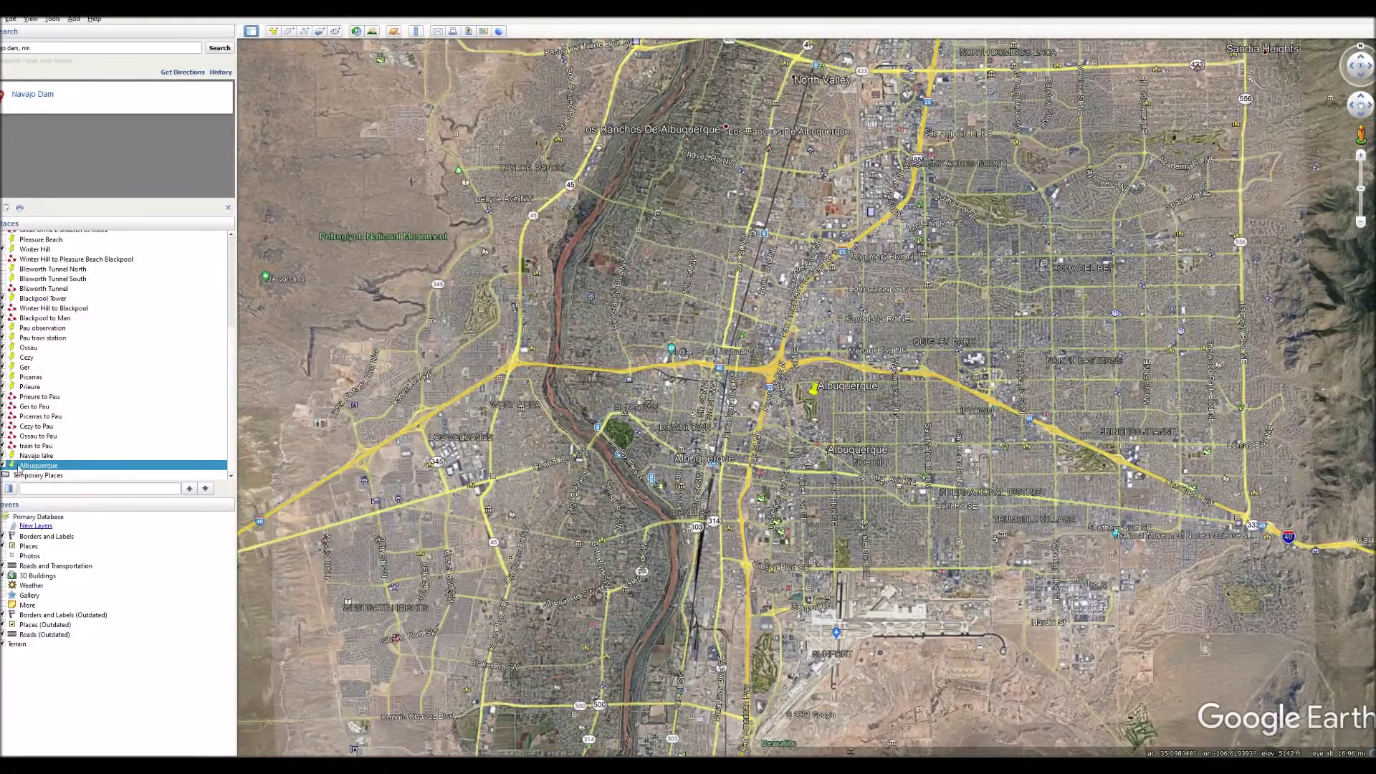
# Fly to the saved Navajo lake placemark and review the units and terrain settings in the 3D view options
pyautogui.moveTo(41, 470); pyautogui.dragTo(47, 465)
pyautogui.doubleClick(46, 459)
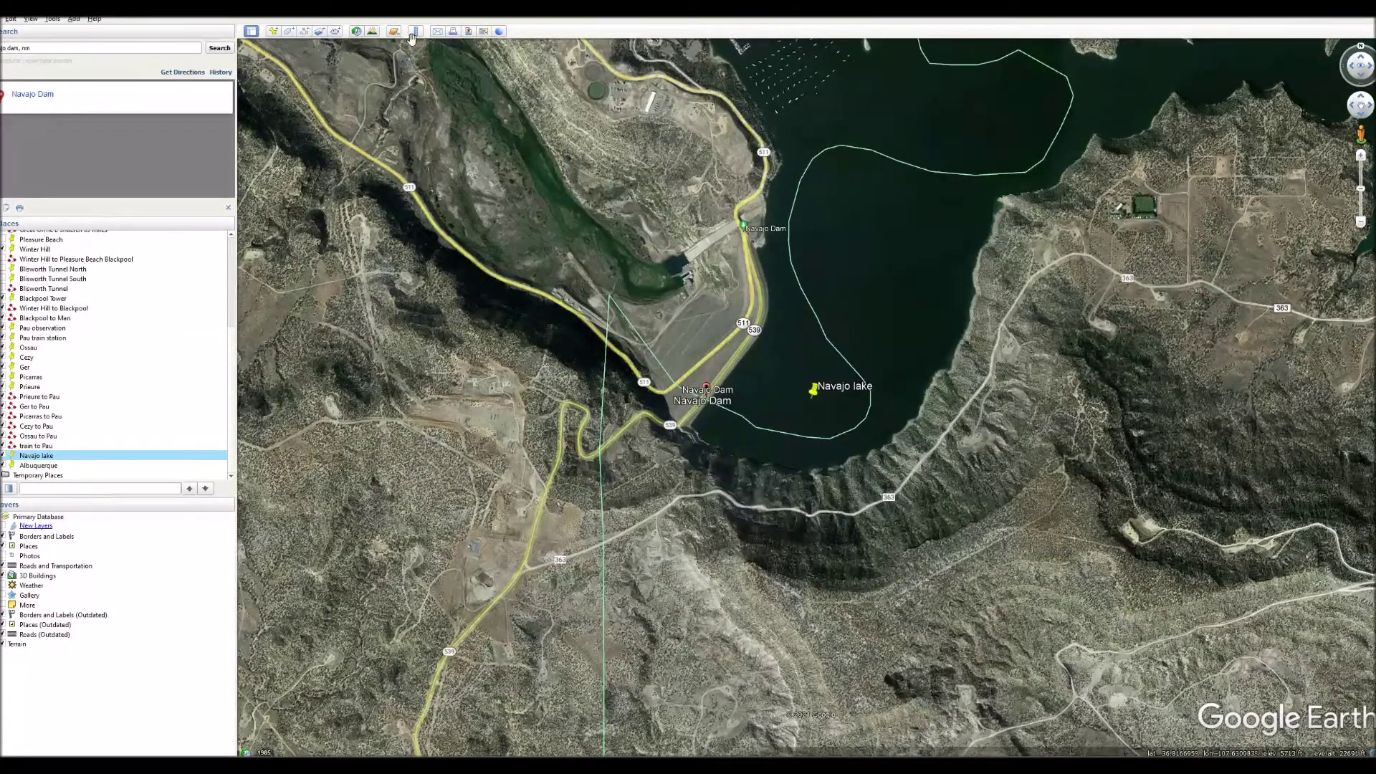
pyautogui.click(58, 21)
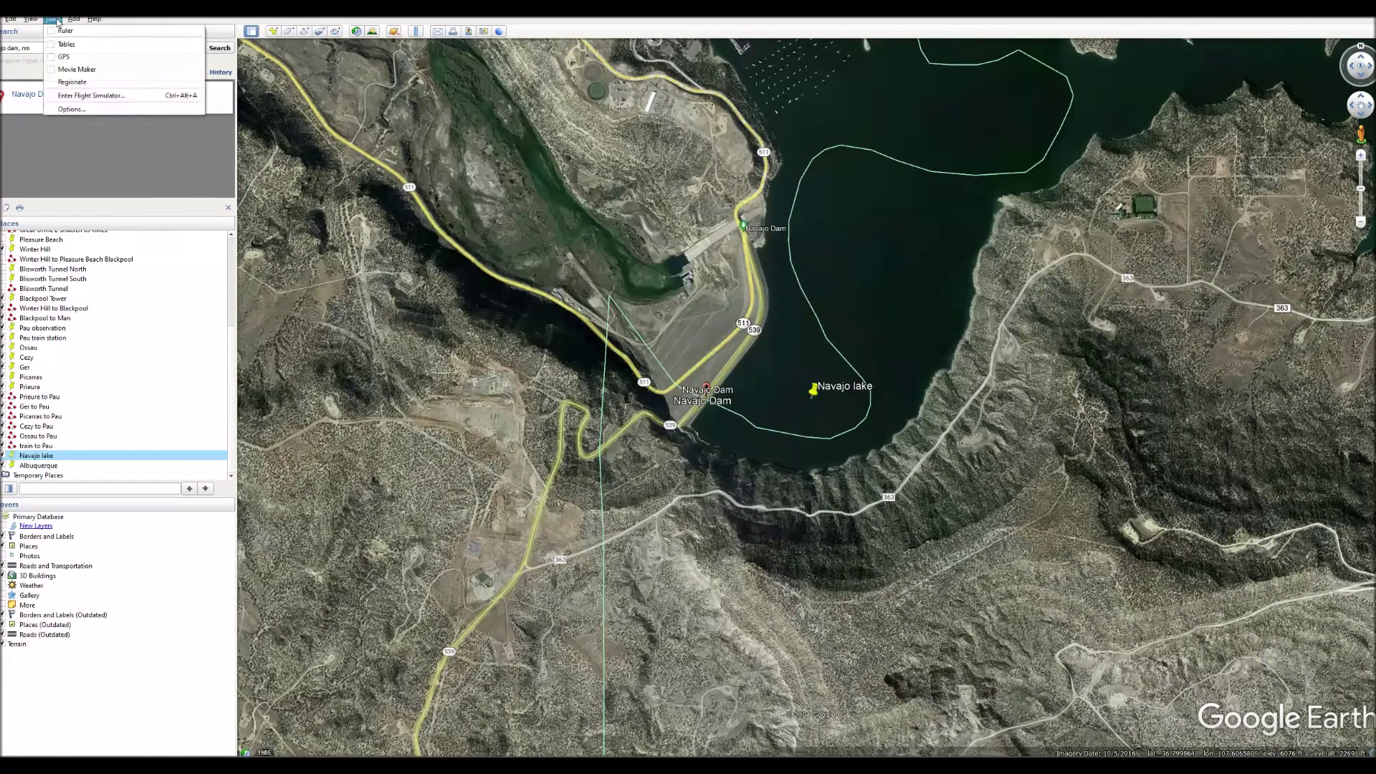
pyautogui.click(72, 111)
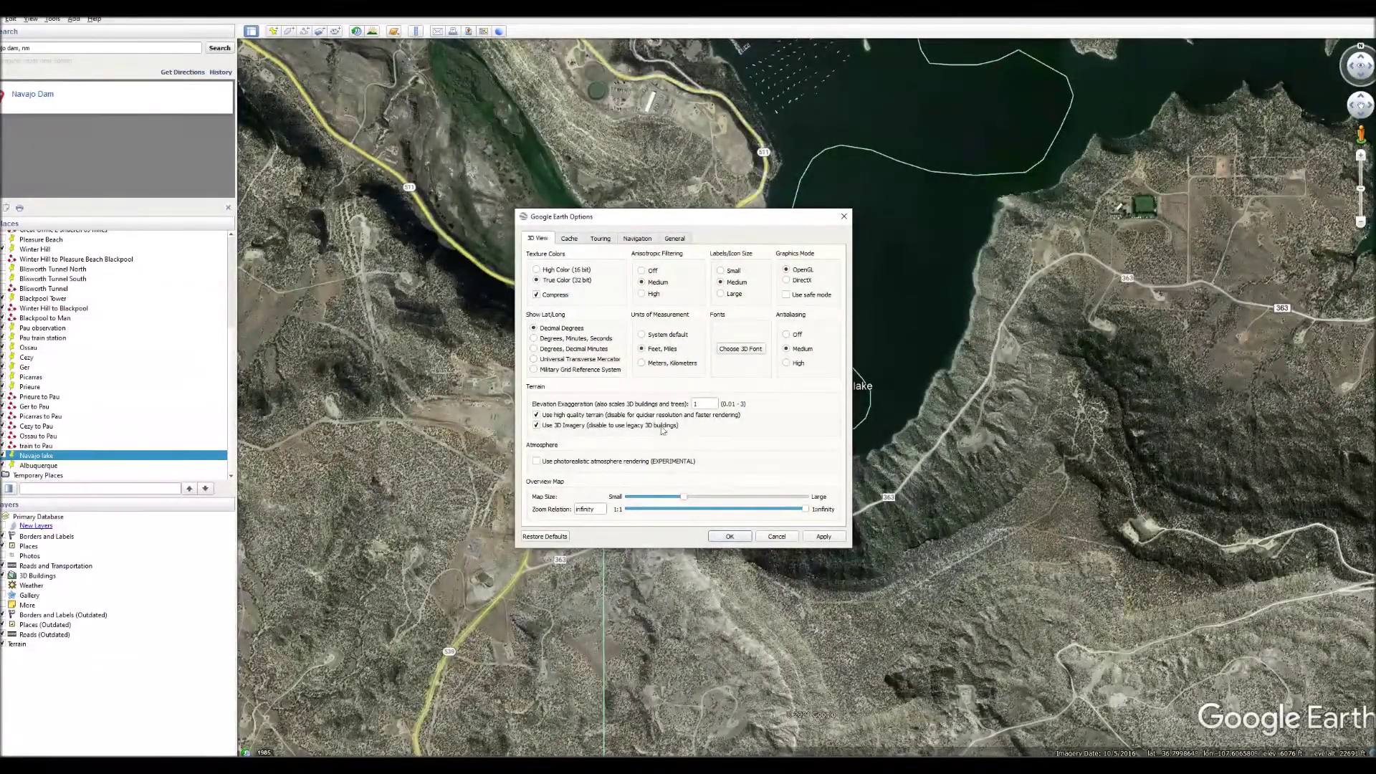
pyautogui.click(776, 536)
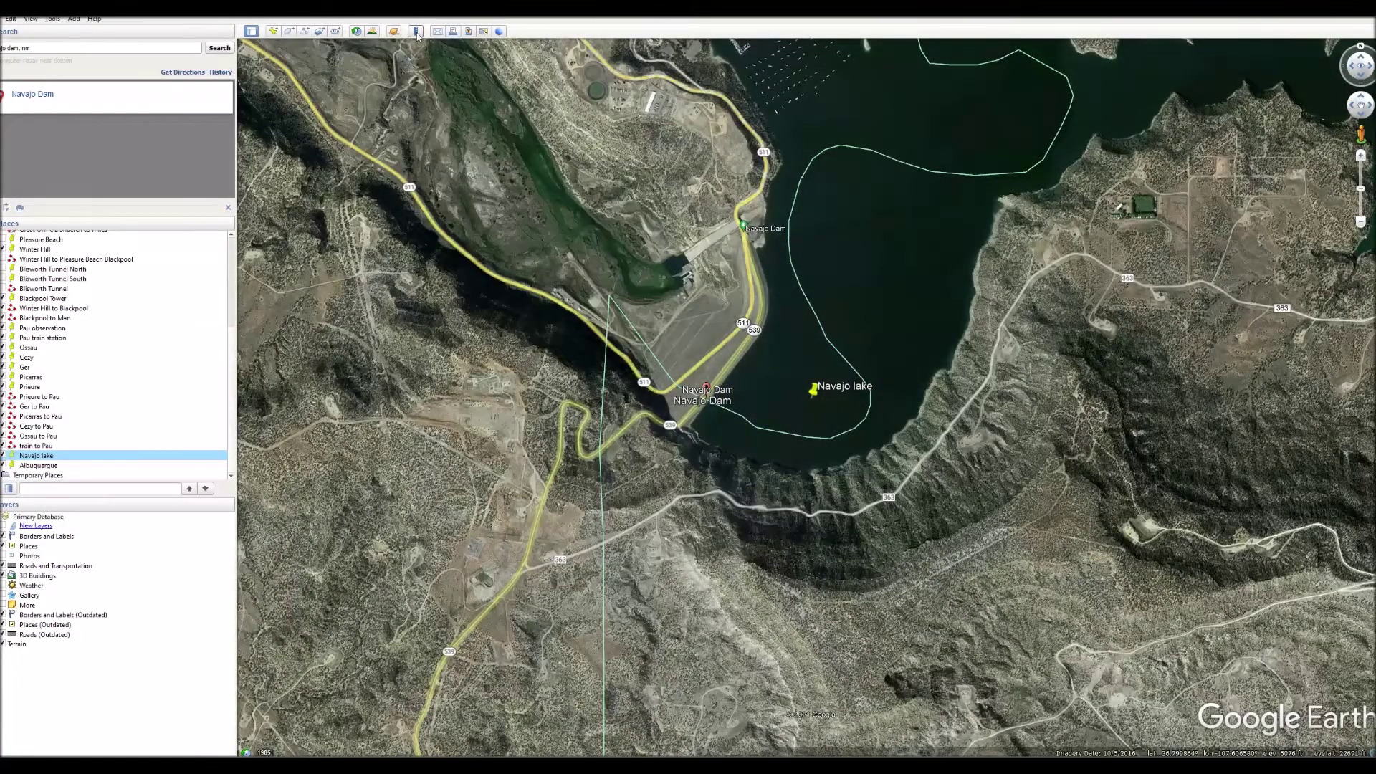
# Measure the straight-line distance in miles from the Navajo lake placemark to the Albuquerque placemark with the Ruler
pyautogui.click(416, 32)
pyautogui.moveTo(655, 322); pyautogui.dragTo(395, 305)
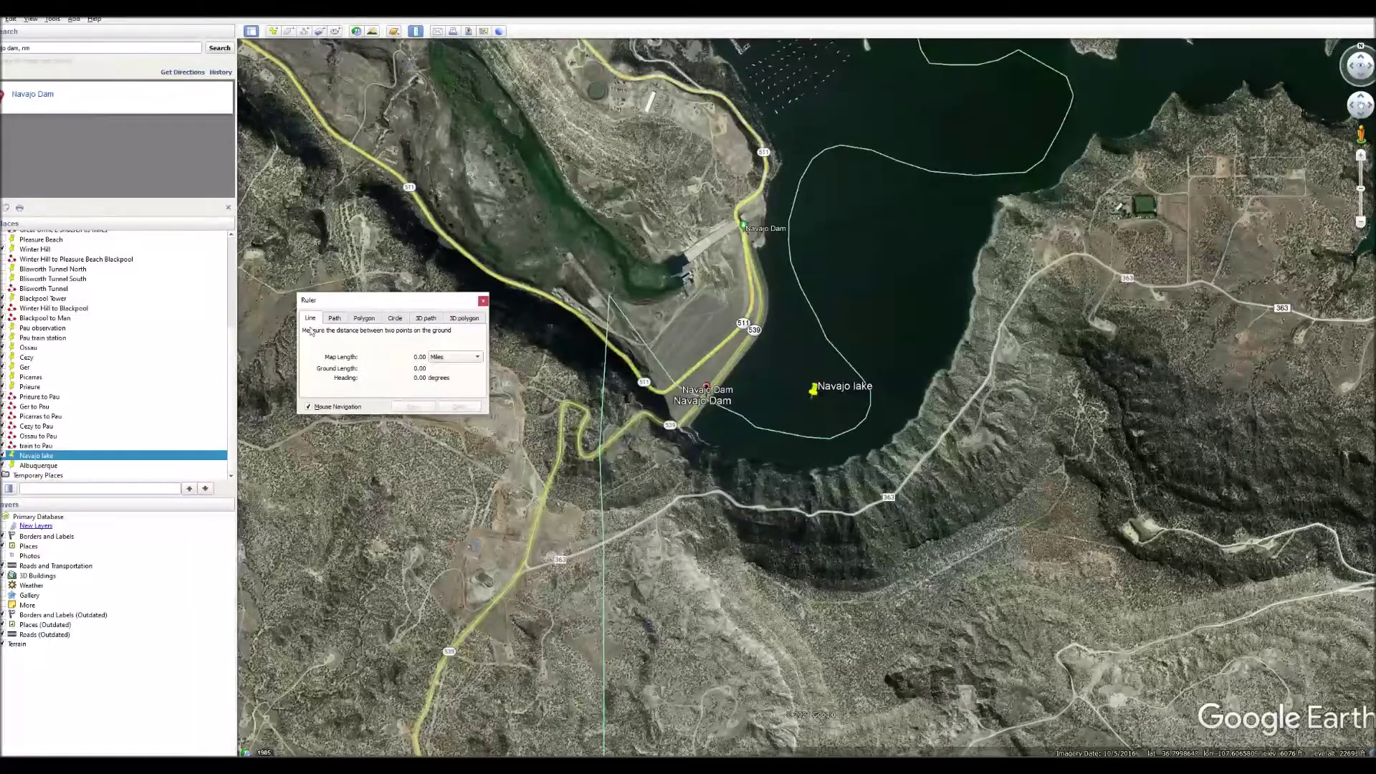
pyautogui.click(473, 357)
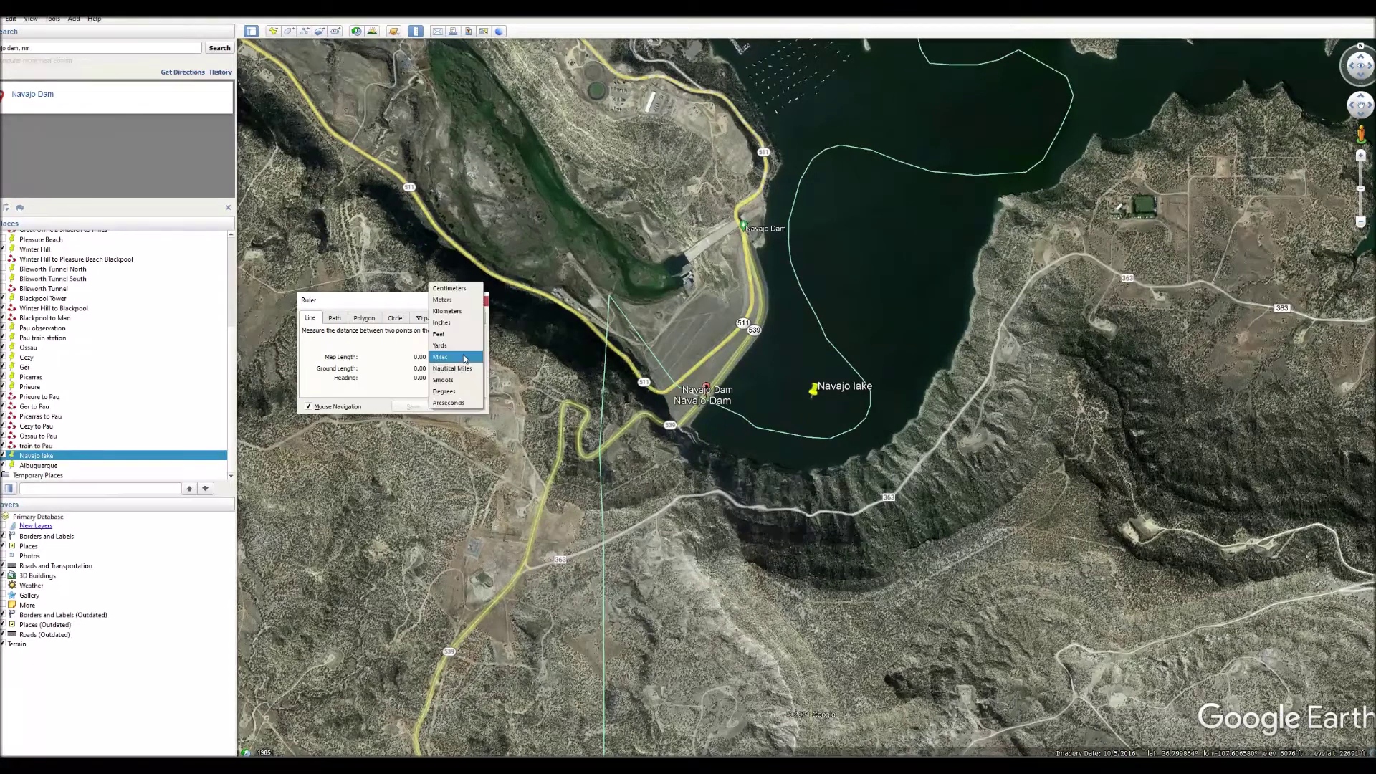
pyautogui.click(443, 357)
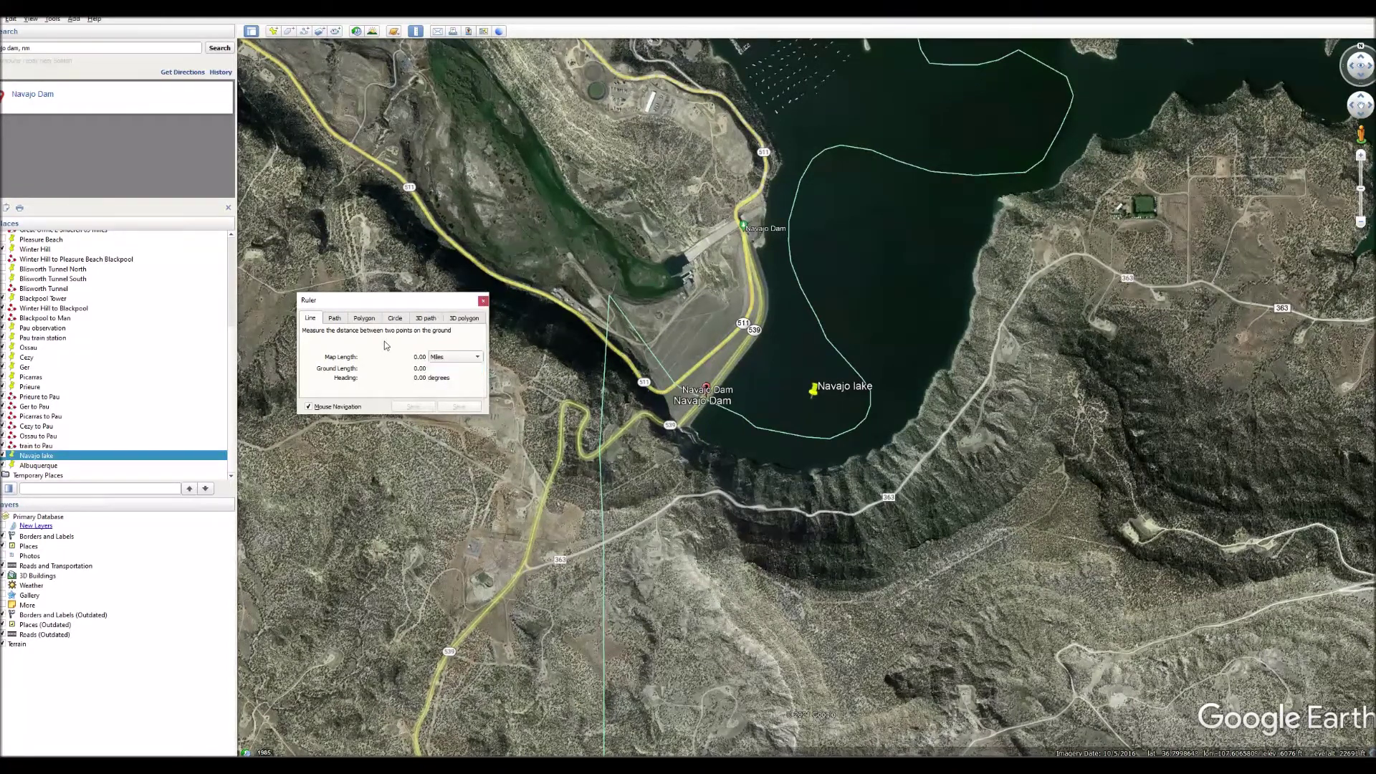
pyautogui.click(805, 399)
pyautogui.scroll(-2, 805, 399)
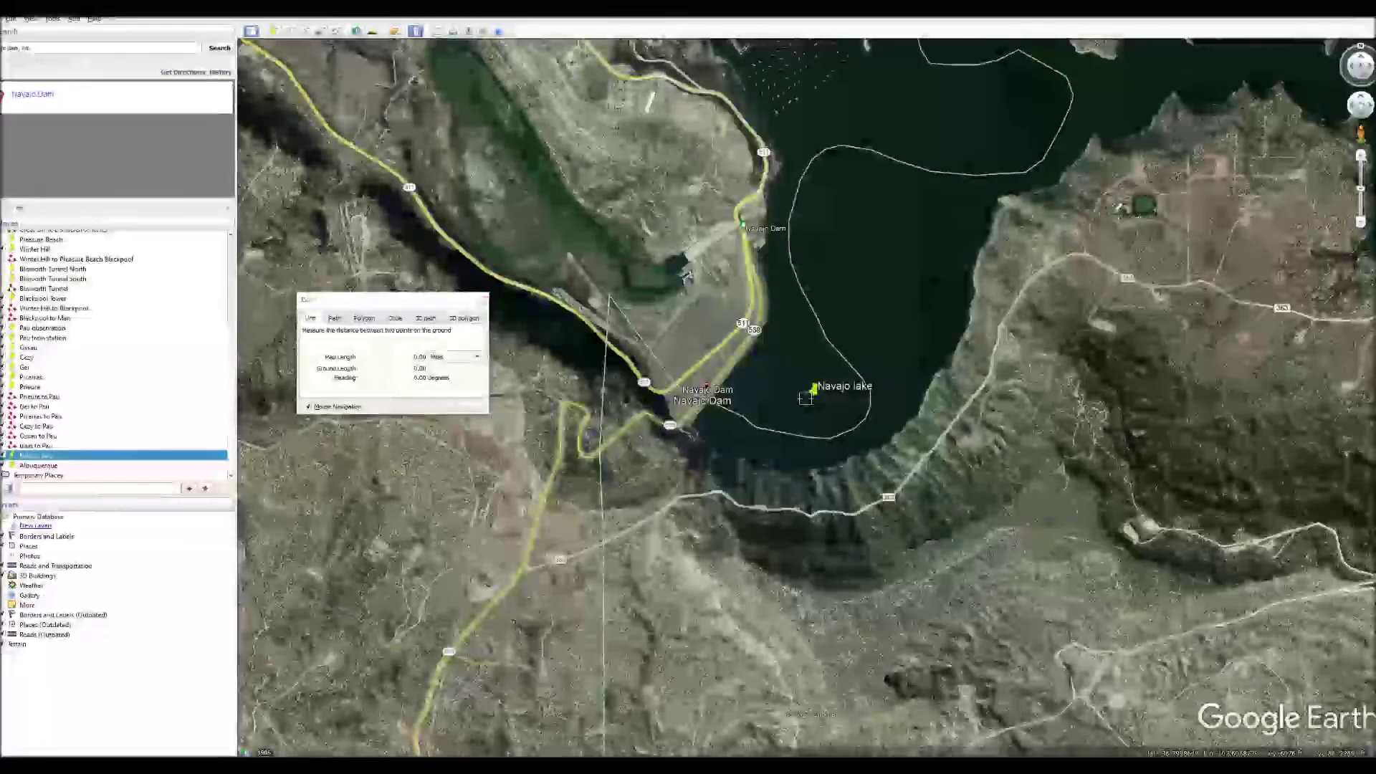
pyautogui.scroll(-3, 553, 261)
pyautogui.scroll(-3, 554, 262)
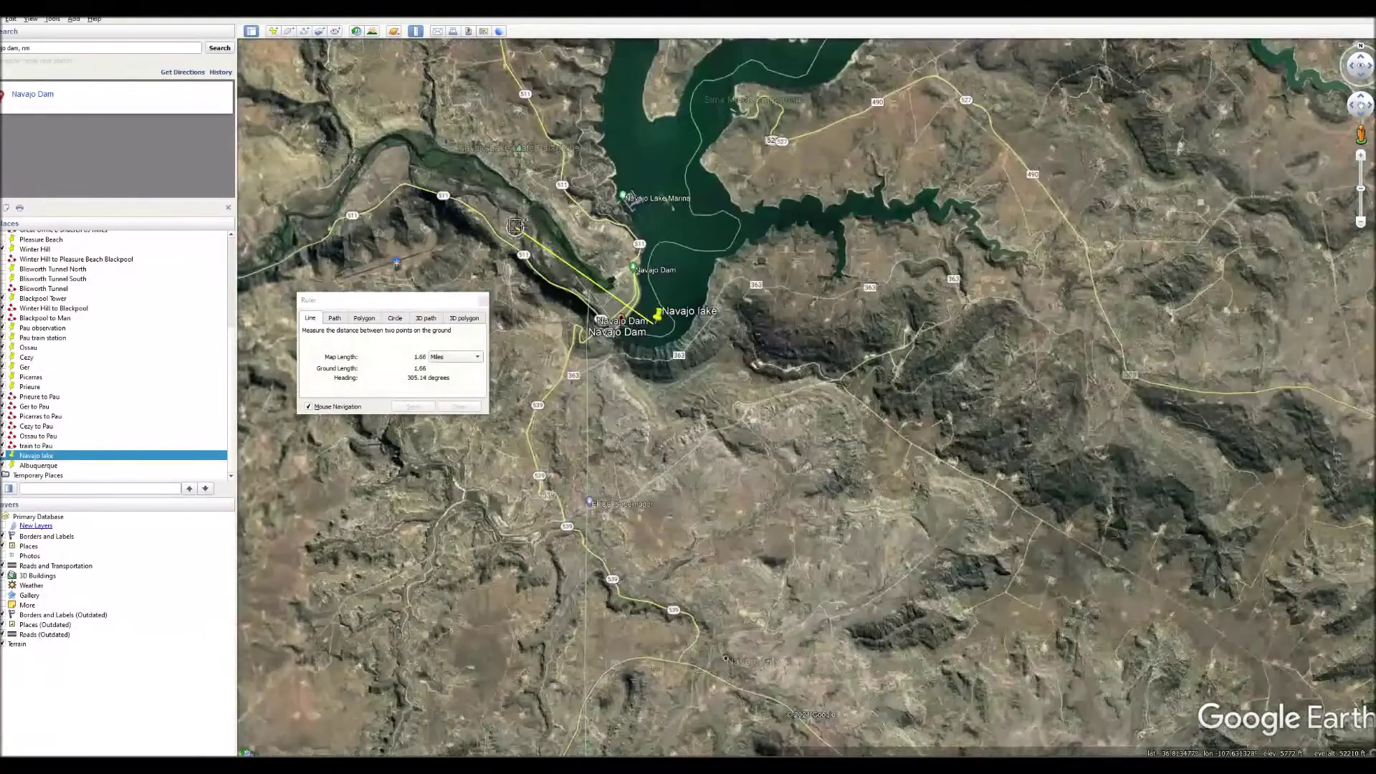
pyautogui.scroll(-5, 515, 227)
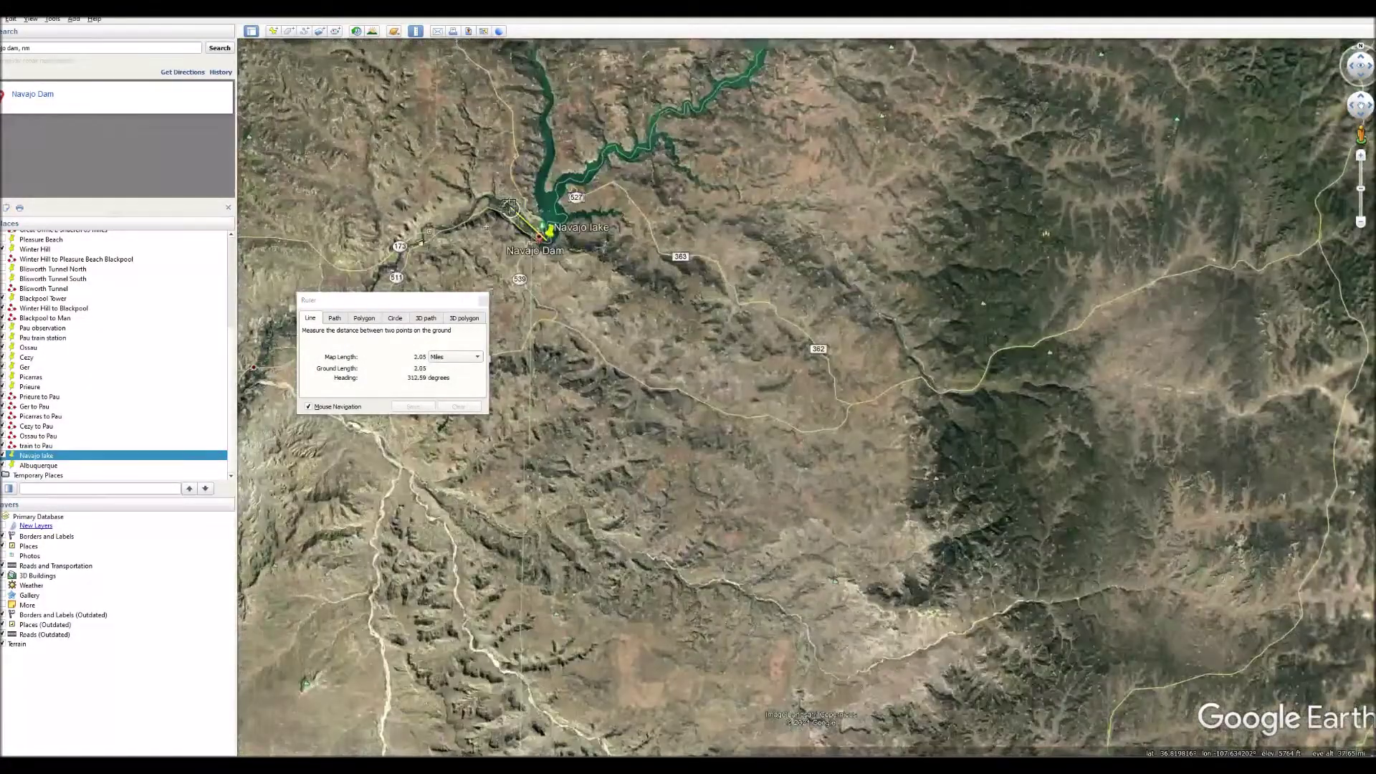
pyautogui.scroll(-5, 509, 206)
pyautogui.scroll(-2, 505, 205)
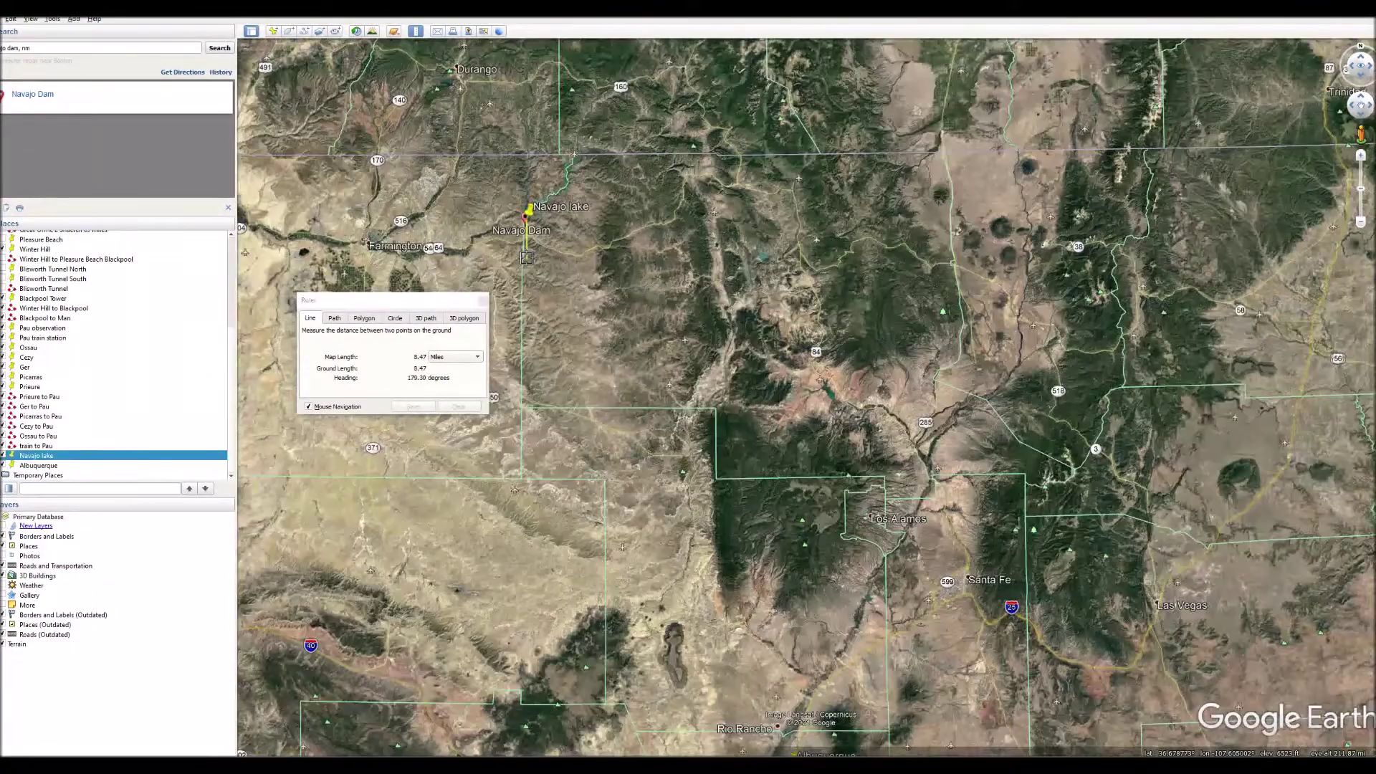
pyautogui.scroll(-1, 526, 258)
pyautogui.click(738, 654)
pyautogui.scroll(2, 730, 654)
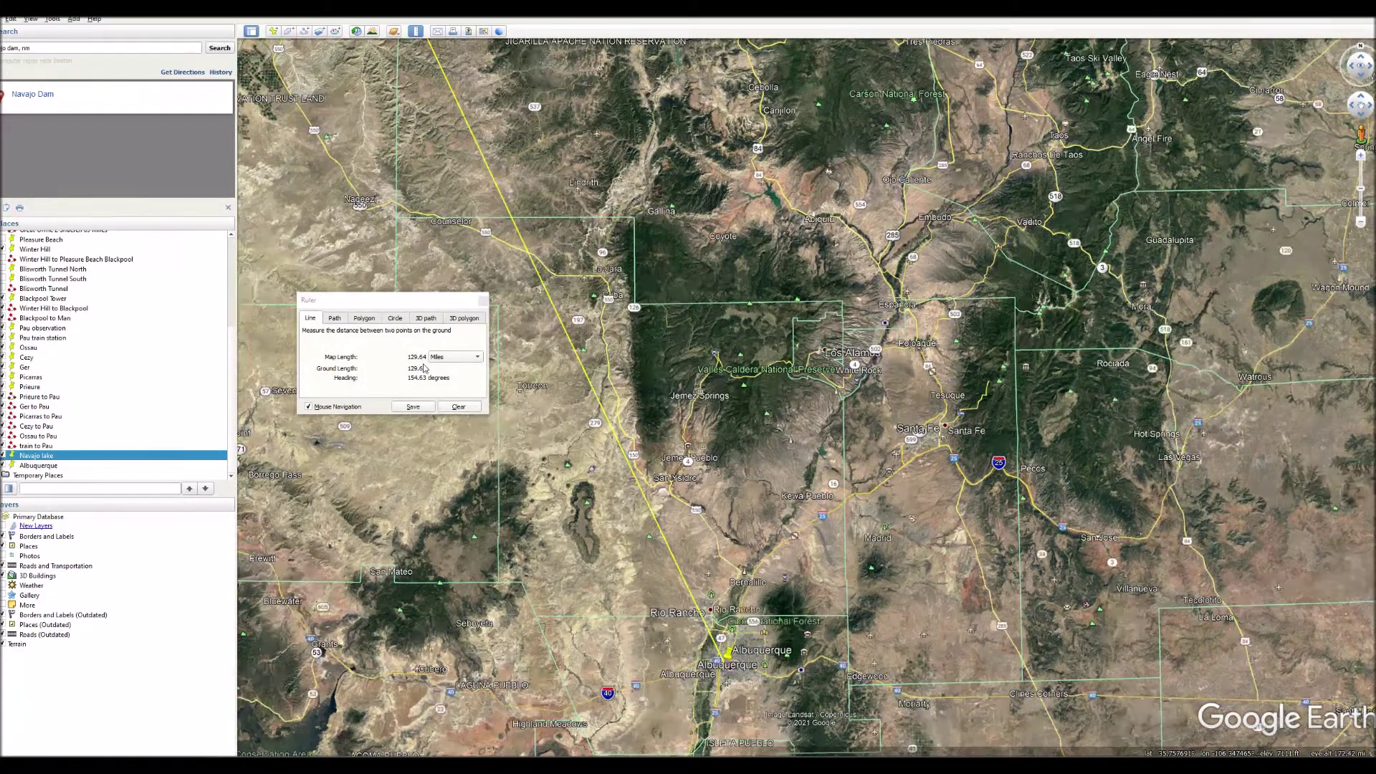
pyautogui.scroll(-3, 837, 586)
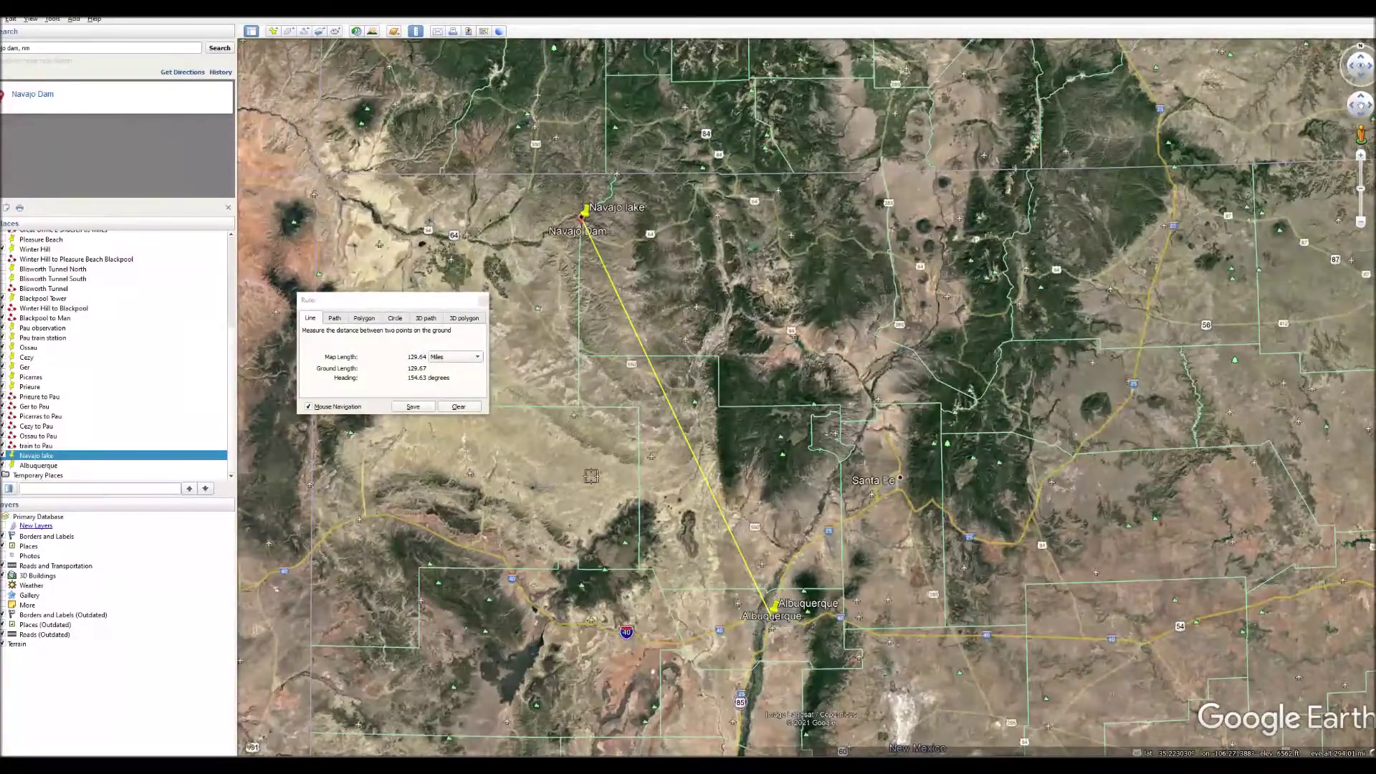
# Clear the measured line and draw a Ruler path in miles from the Navajo lake placemark to the Albuquerque placemark
pyautogui.click(459, 406)
pyautogui.click(334, 318)
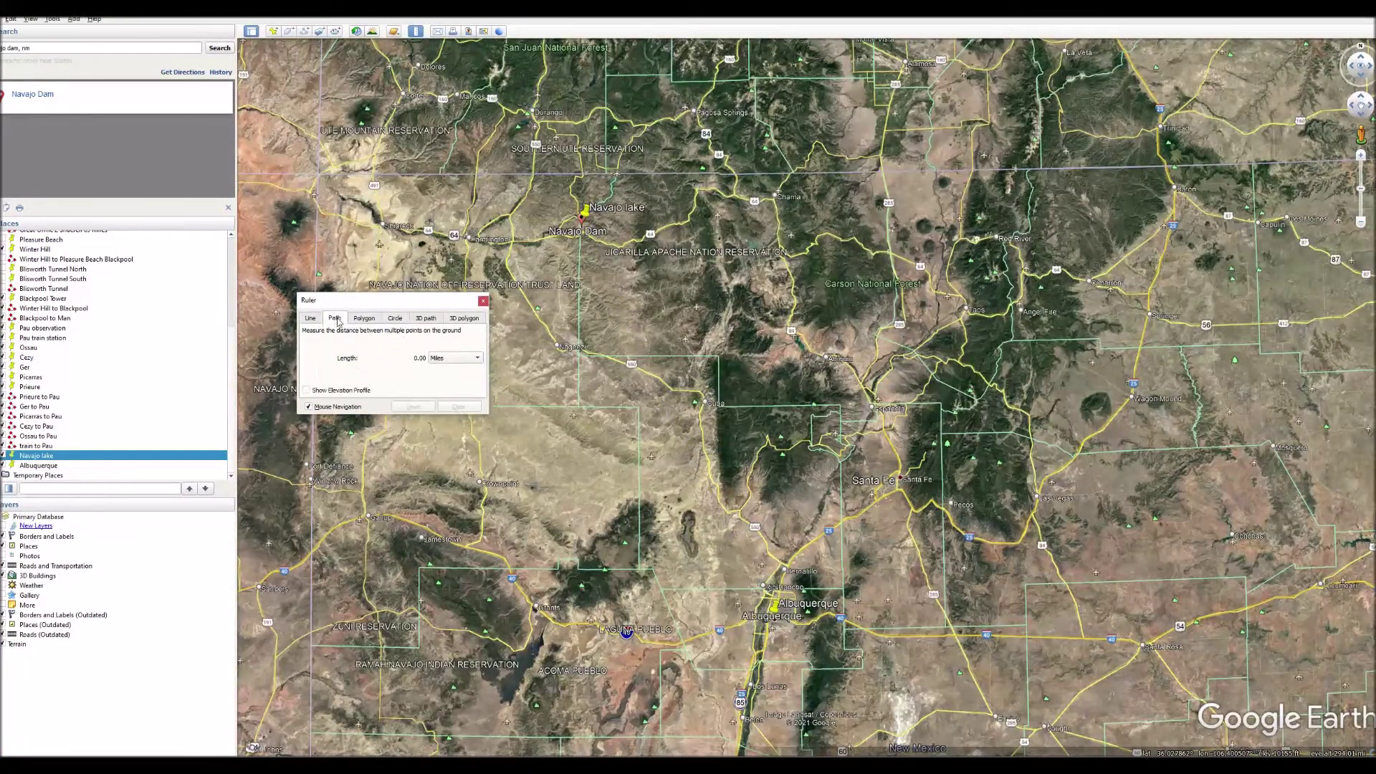
pyautogui.scroll(2, 580, 209)
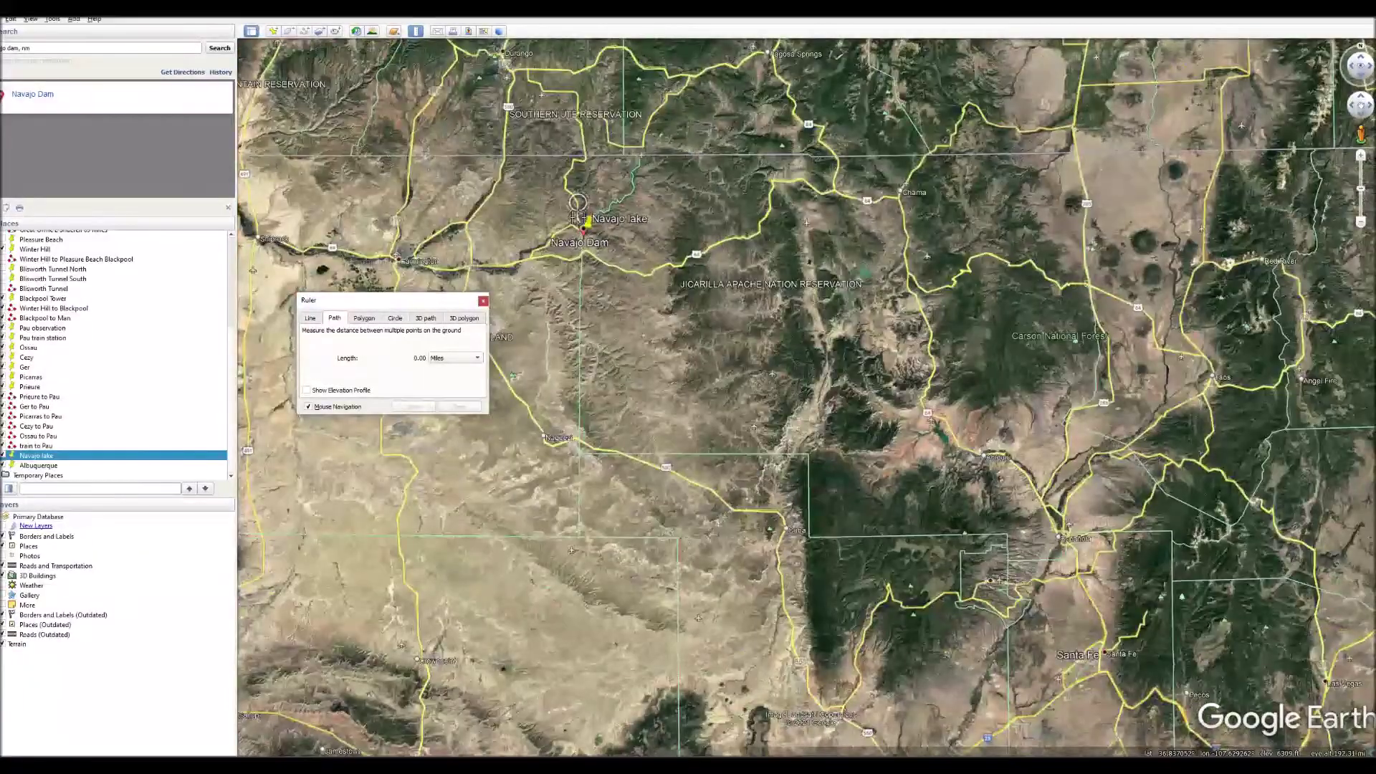
pyautogui.scroll(3, 577, 215)
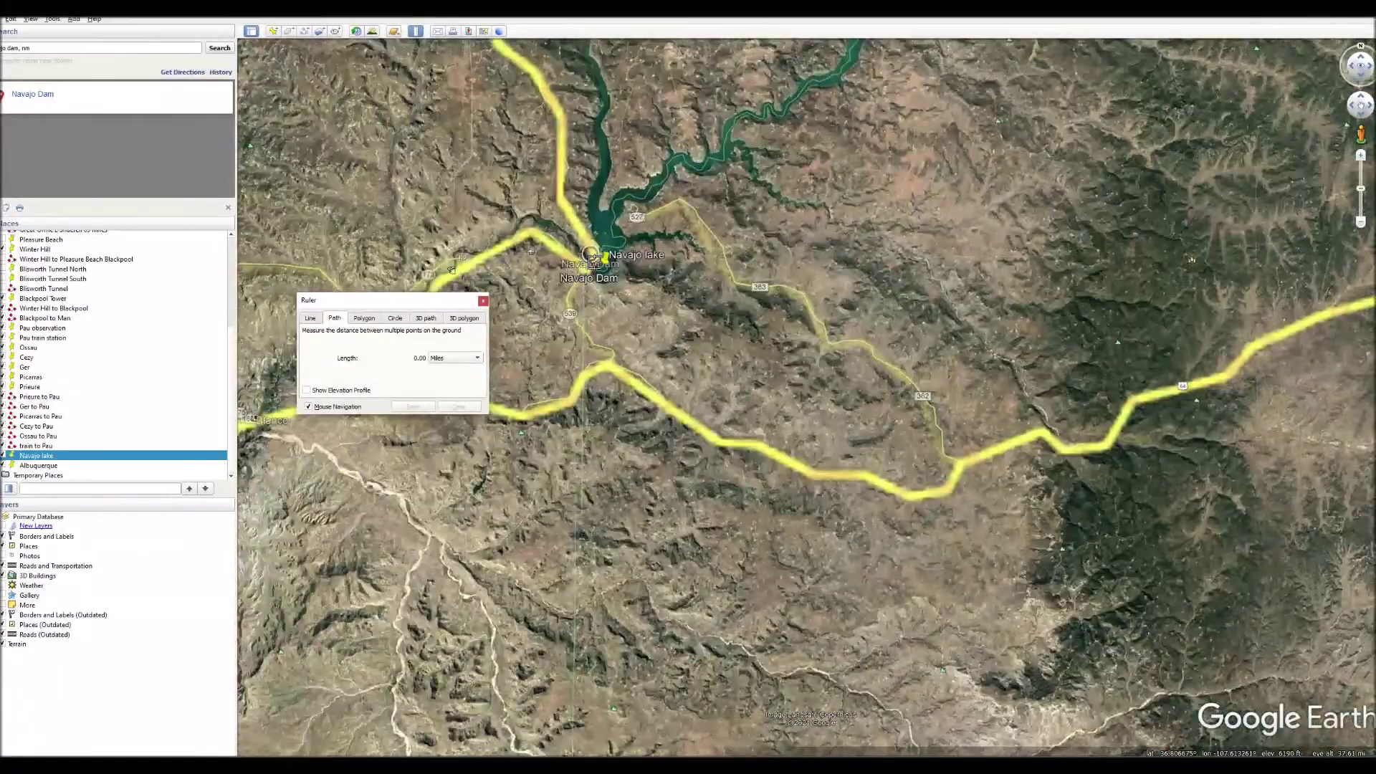
pyautogui.scroll(3, 591, 256)
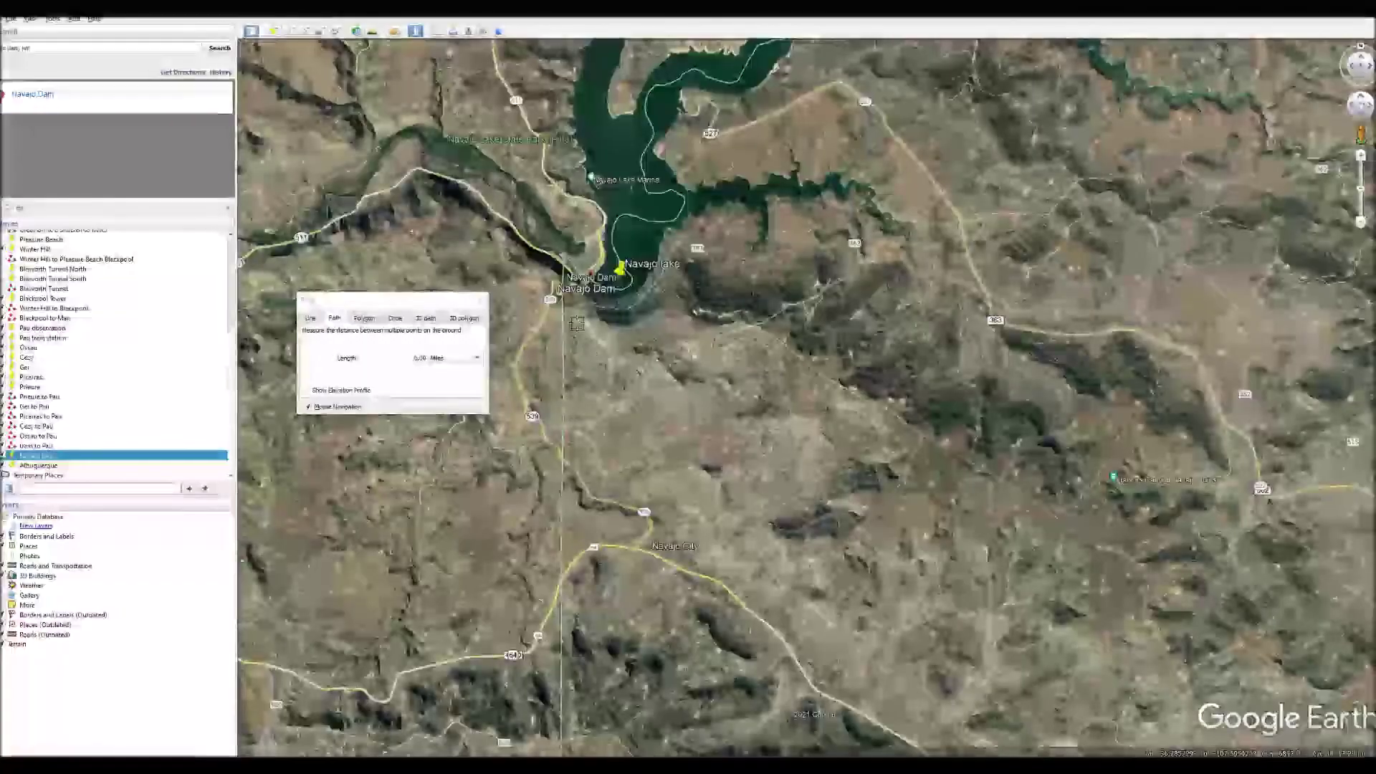
pyautogui.scroll(2, 627, 279)
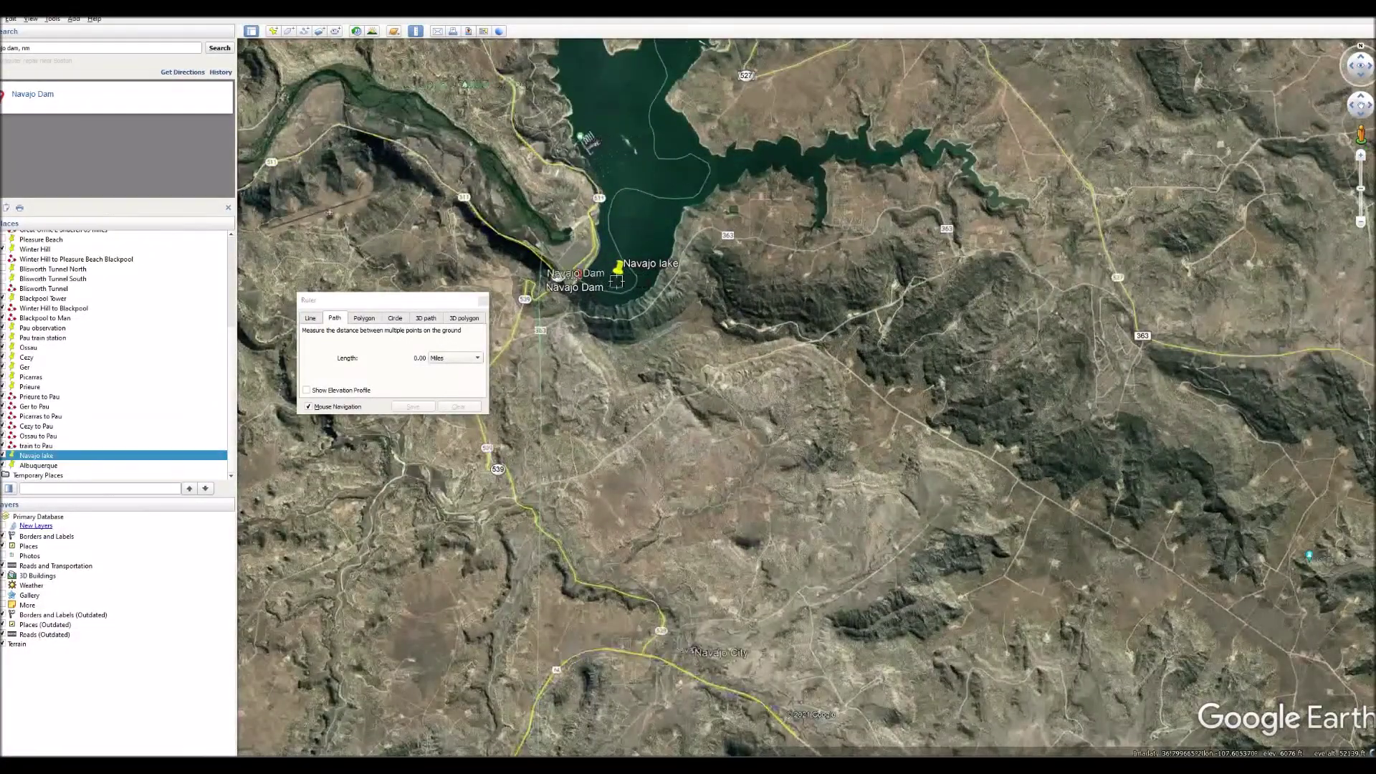
pyautogui.scroll(-3, 597, 310)
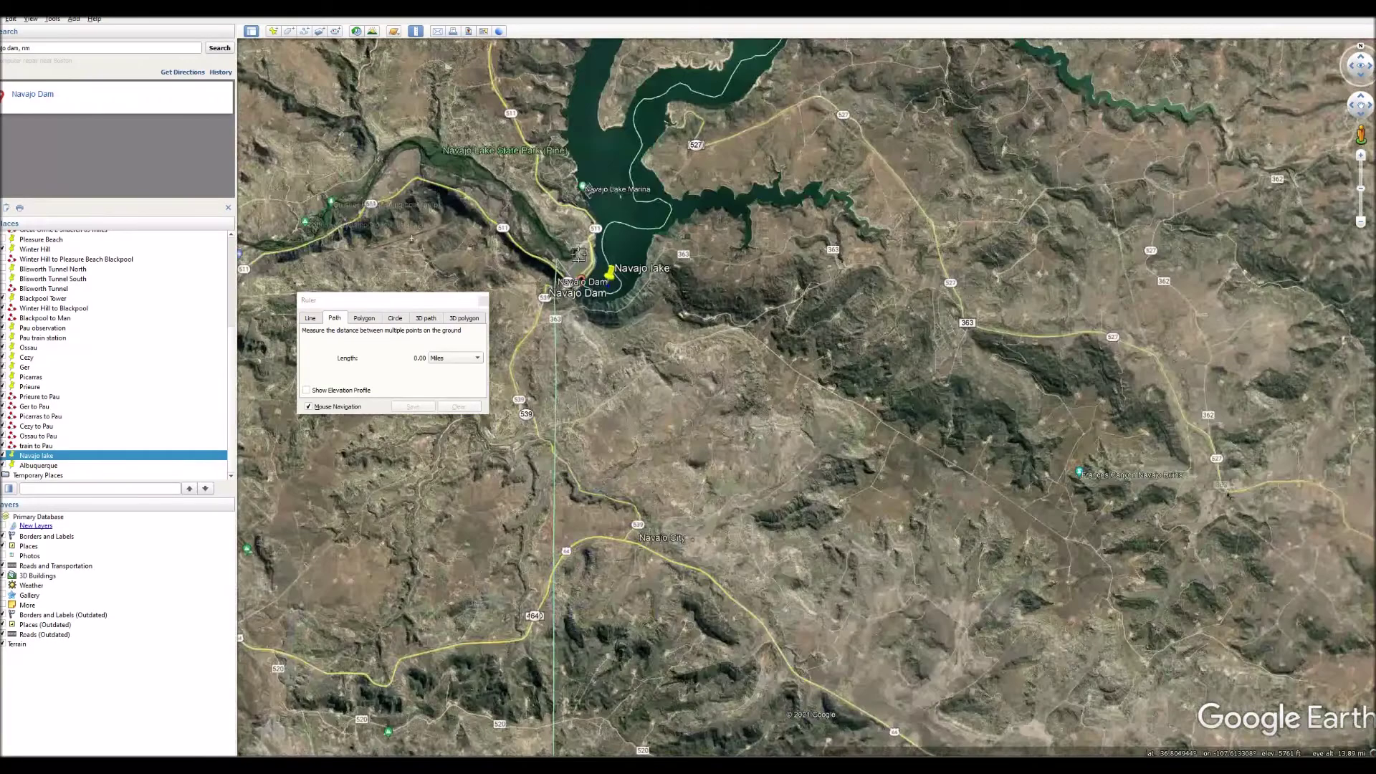
pyautogui.scroll(-3, 561, 244)
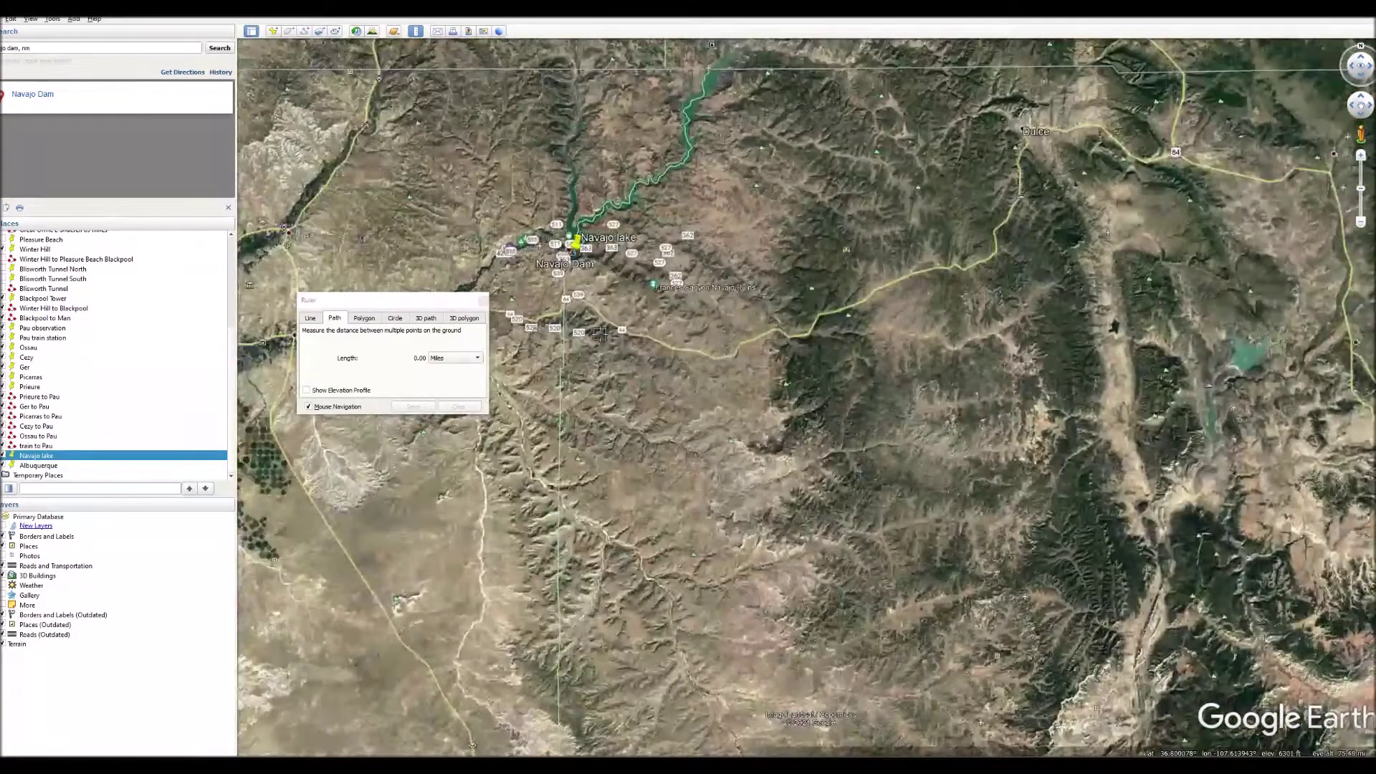
pyautogui.scroll(-3, 600, 334)
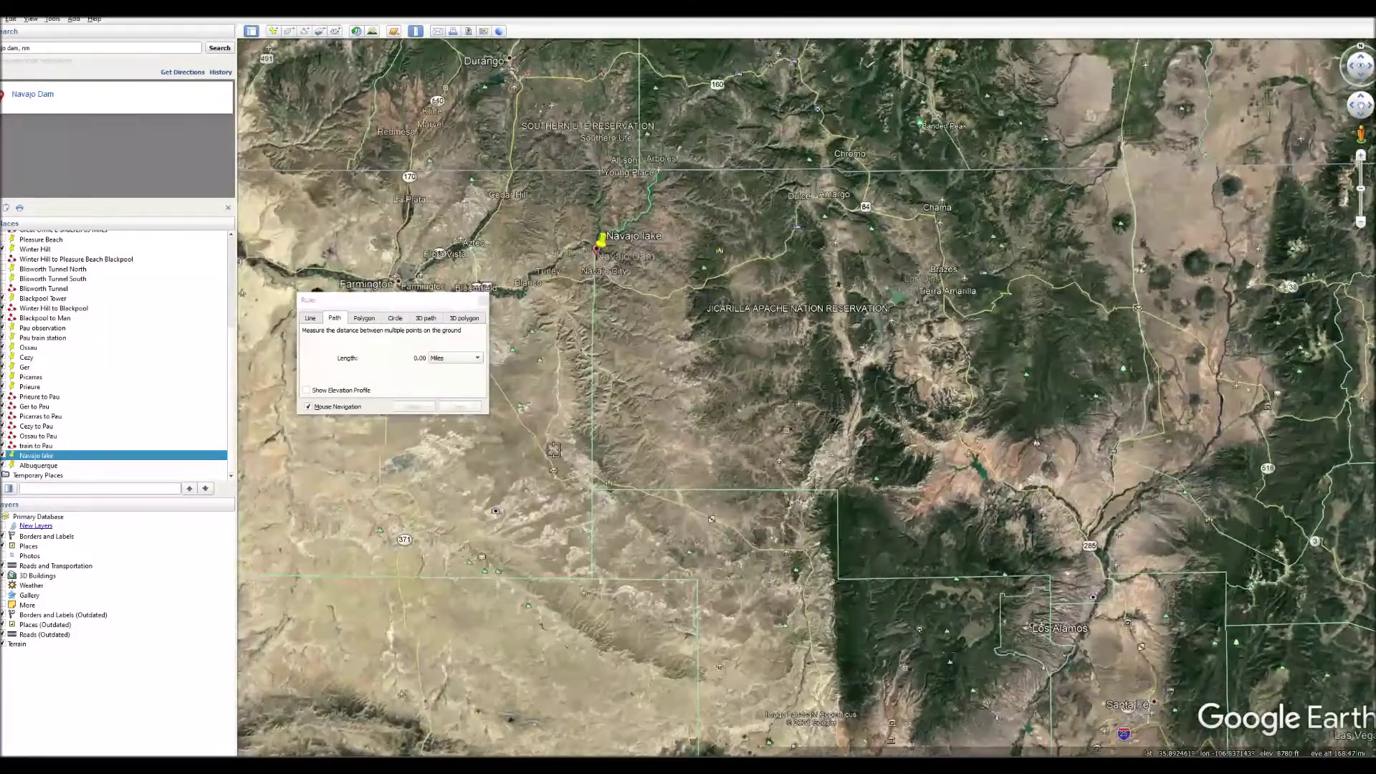
pyautogui.scroll(-2, 672, 665)
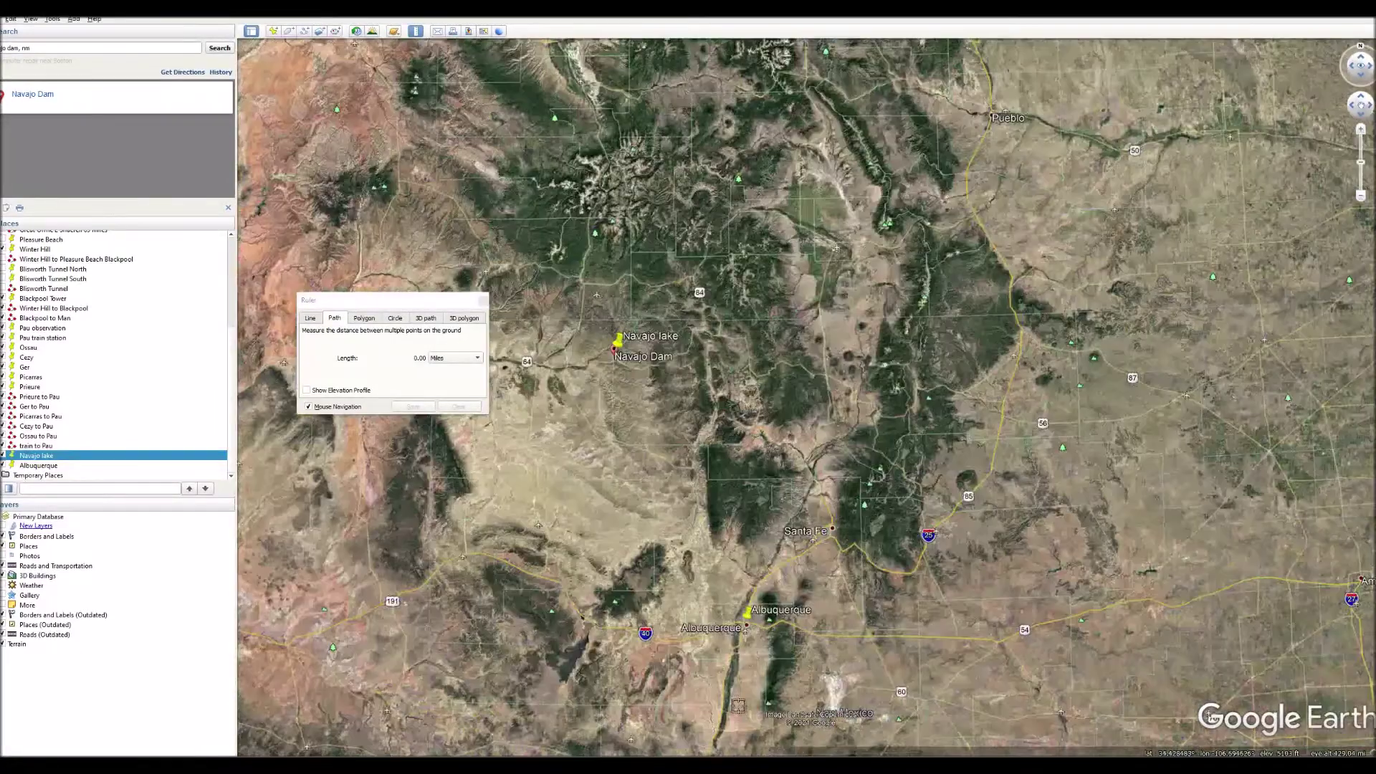
pyautogui.click(744, 644)
pyautogui.scroll(1, 742, 614)
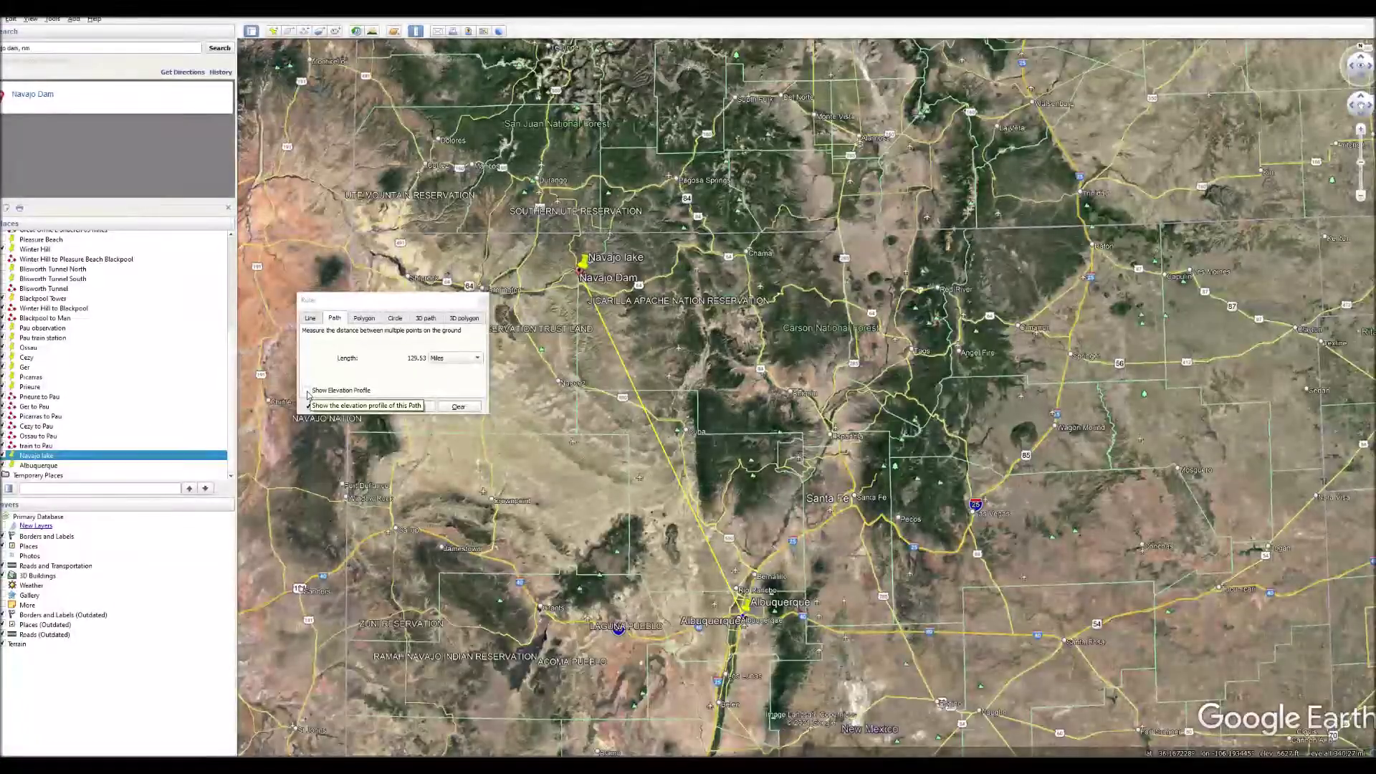
# Show the elevation profile of the path, examine the terrain between Navajo lake and Albuquerque, and close the profile
pyautogui.click(308, 392)
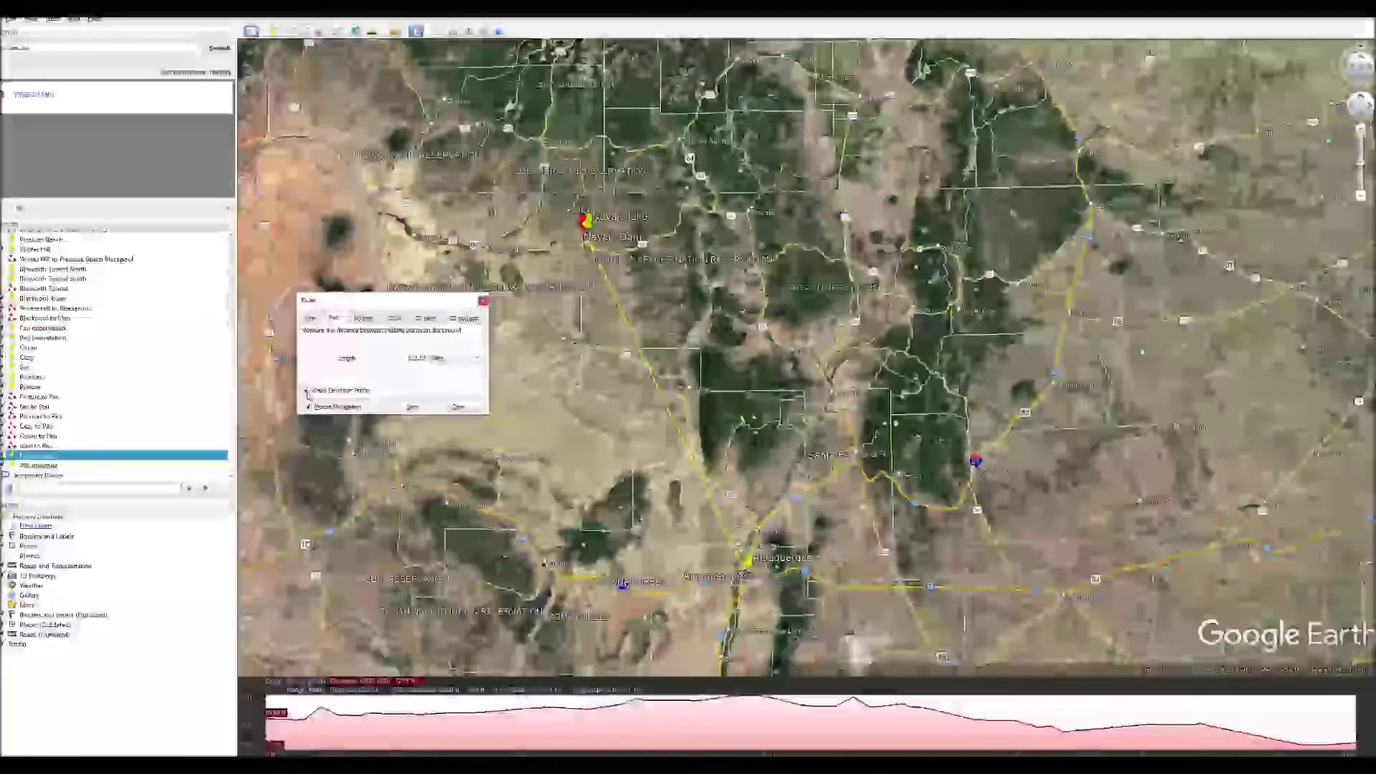
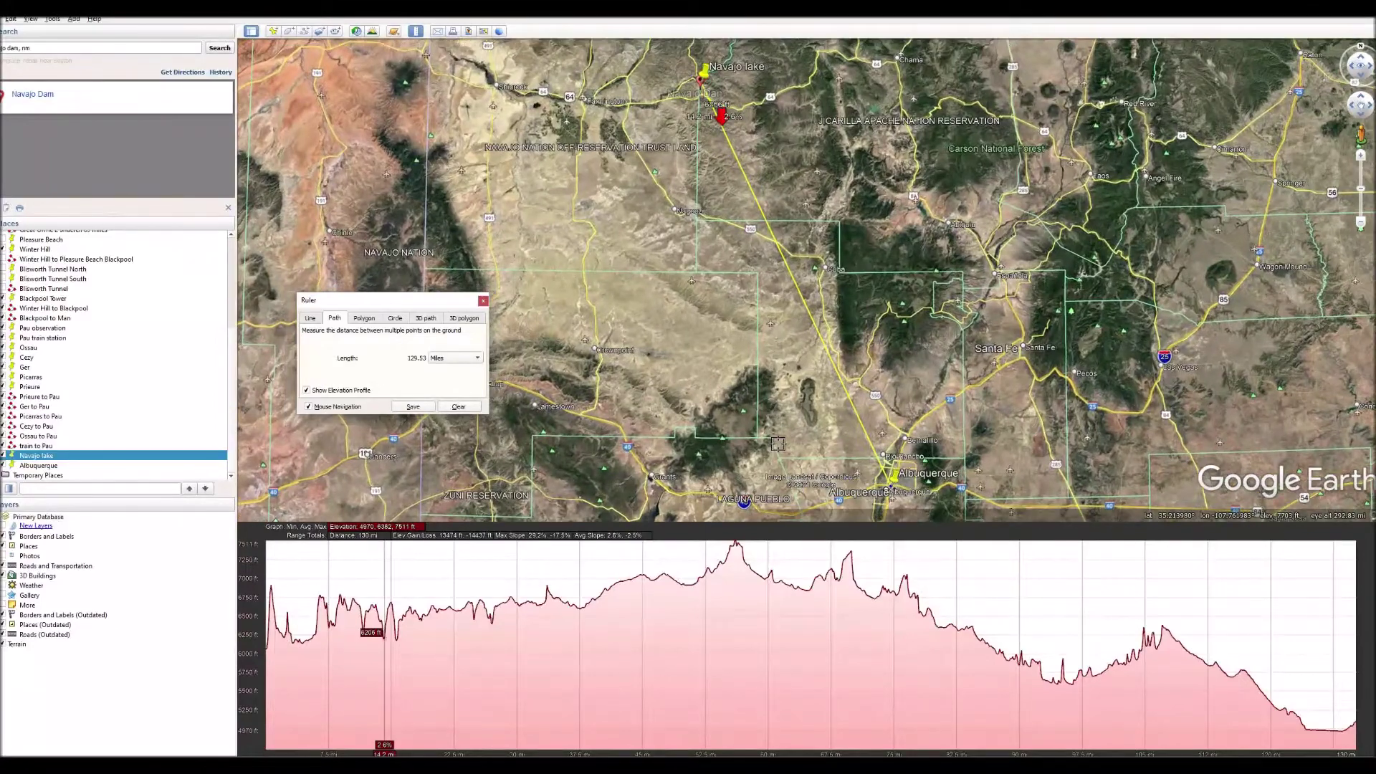
pyautogui.scroll(1, 778, 445)
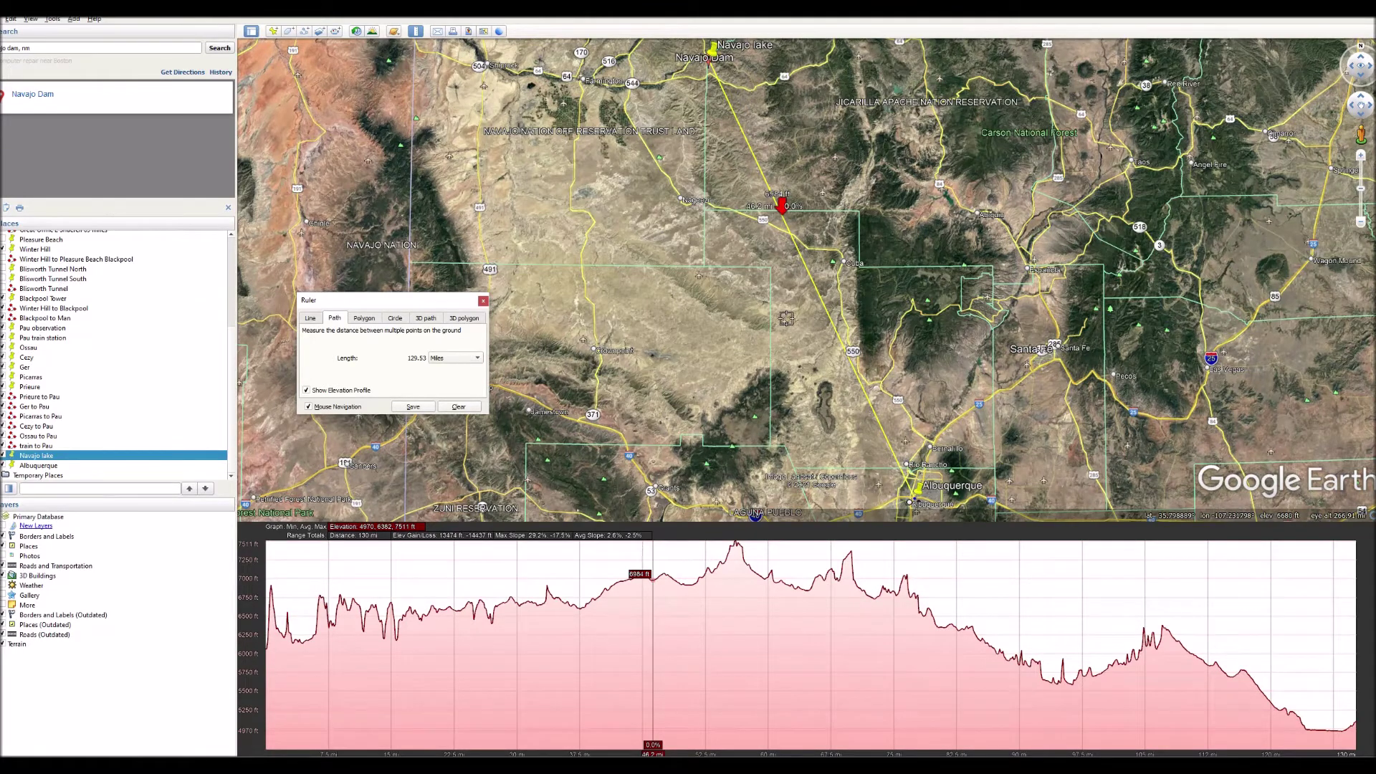
pyautogui.click(1355, 517)
pyautogui.click(1356, 516)
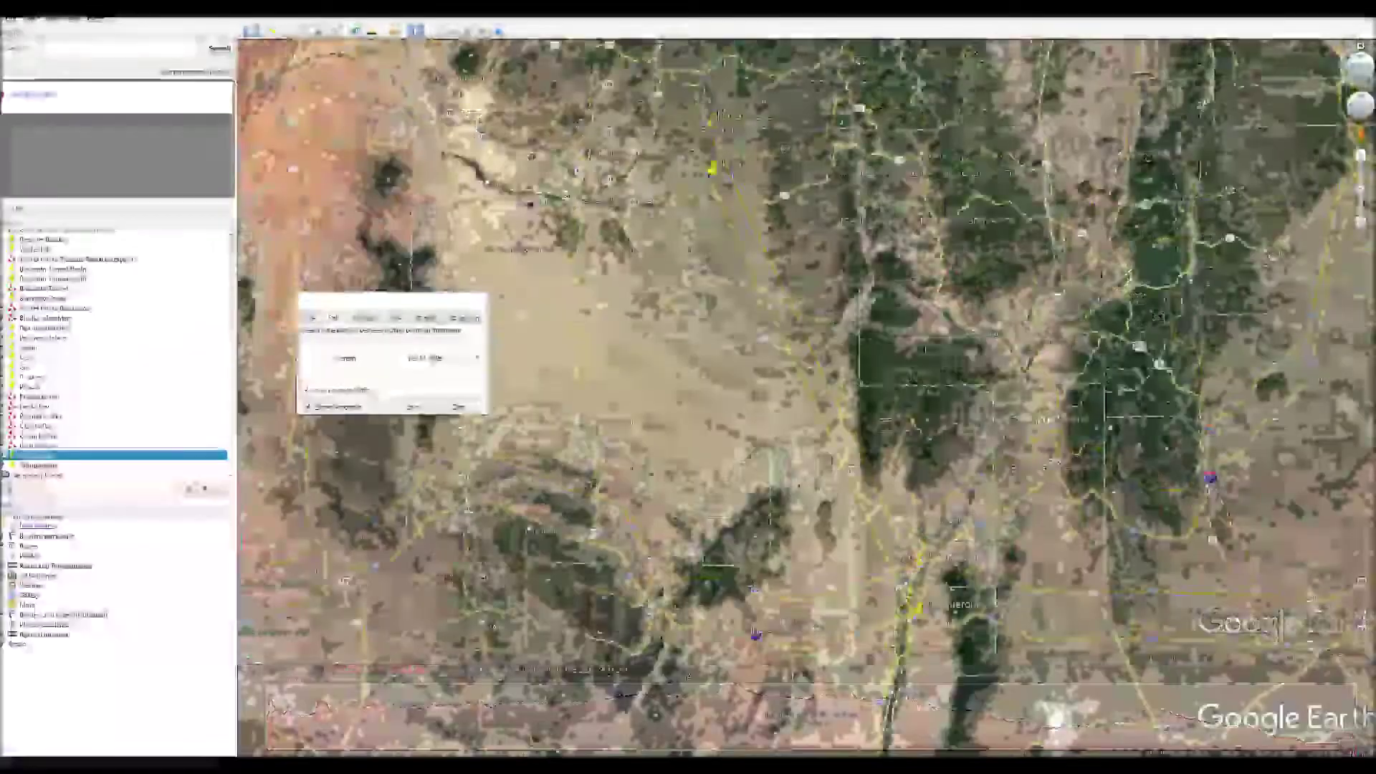